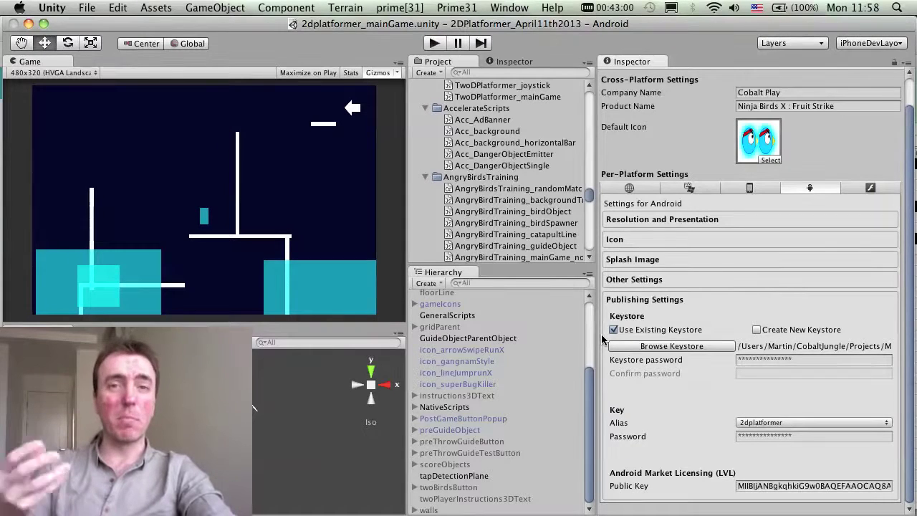
Check Build Settings, then enable Create New Keystore in Android Publishing Settings
left_click(93, 7)
left_click(125, 146)
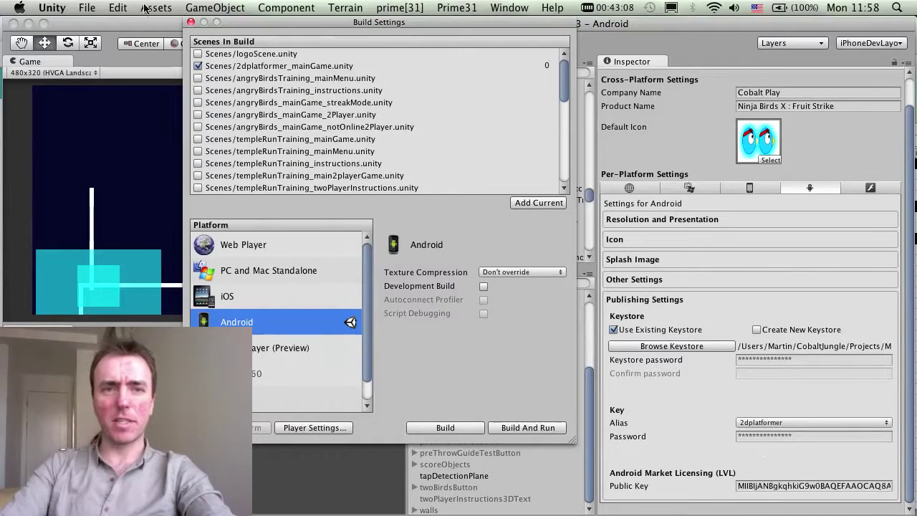
left_click(190, 21)
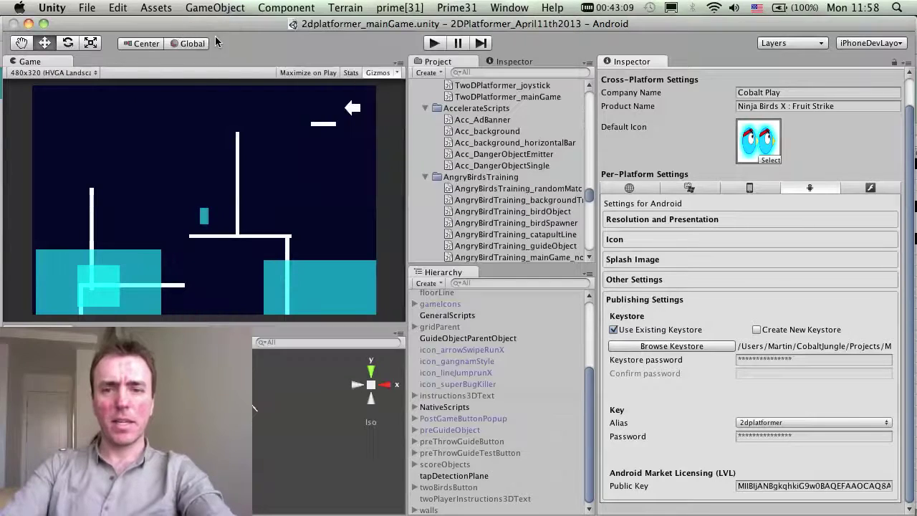
left_click(654, 299)
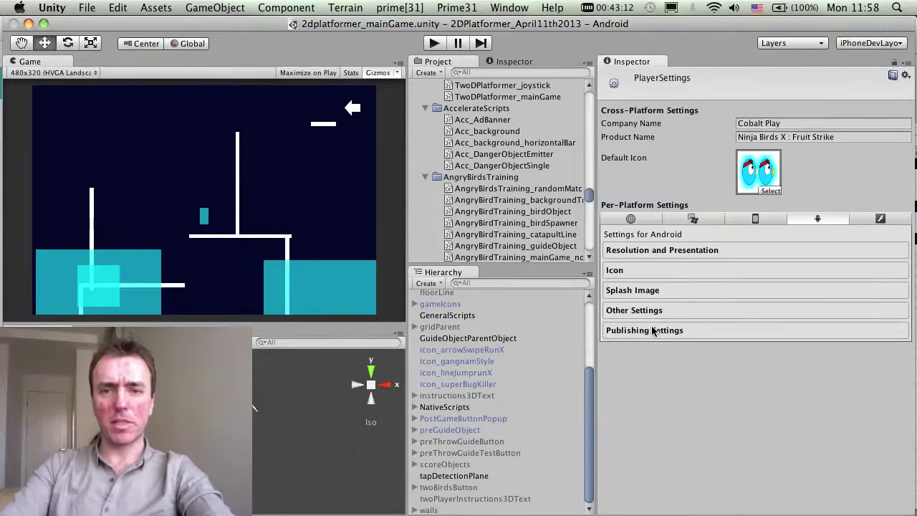
left_click(653, 331)
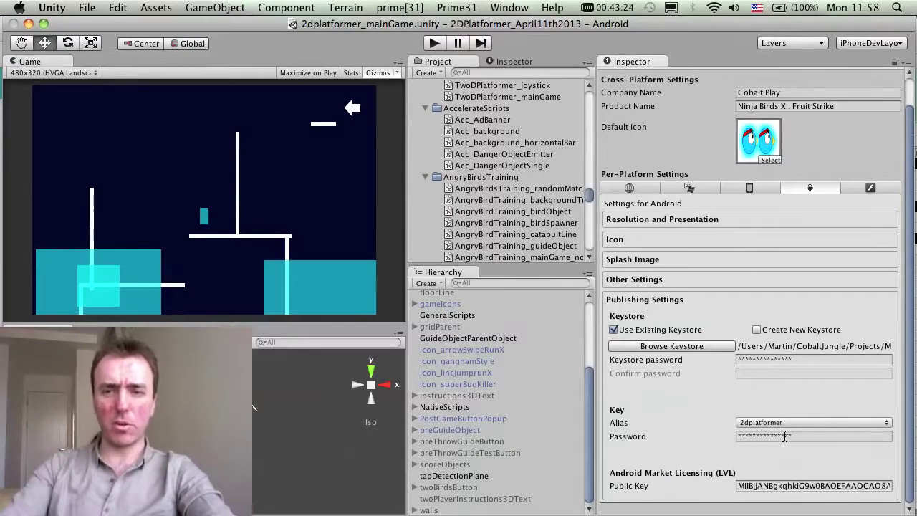
left_click(756, 330)
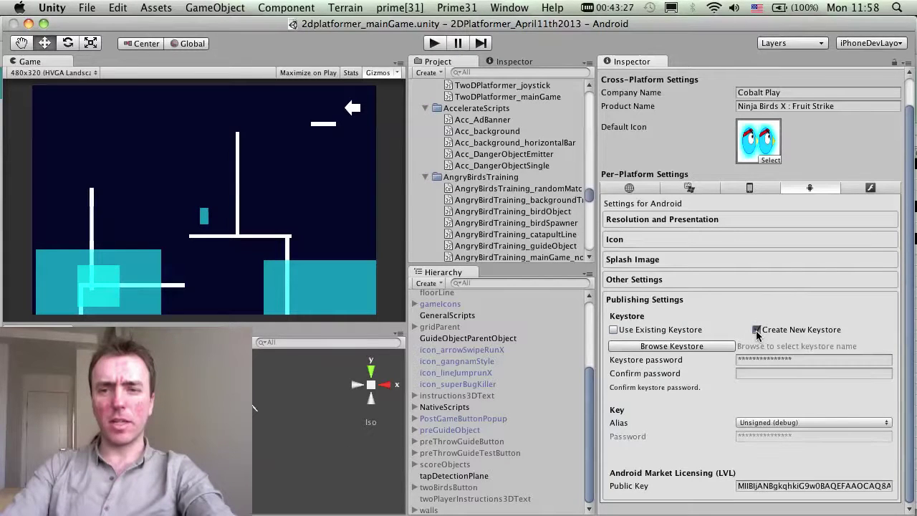
Browse for a keystore location and go to the Mobile/2DPlatformer folder
left_click(702, 348)
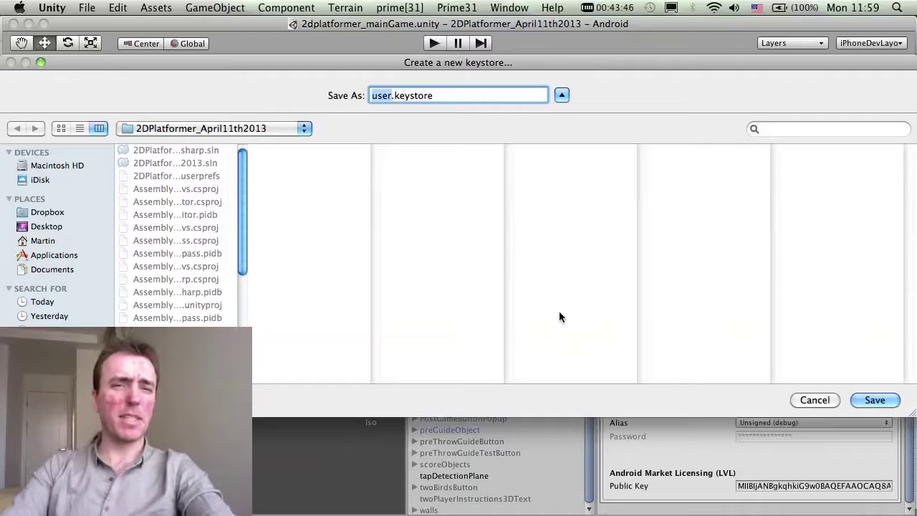
left_click(298, 130)
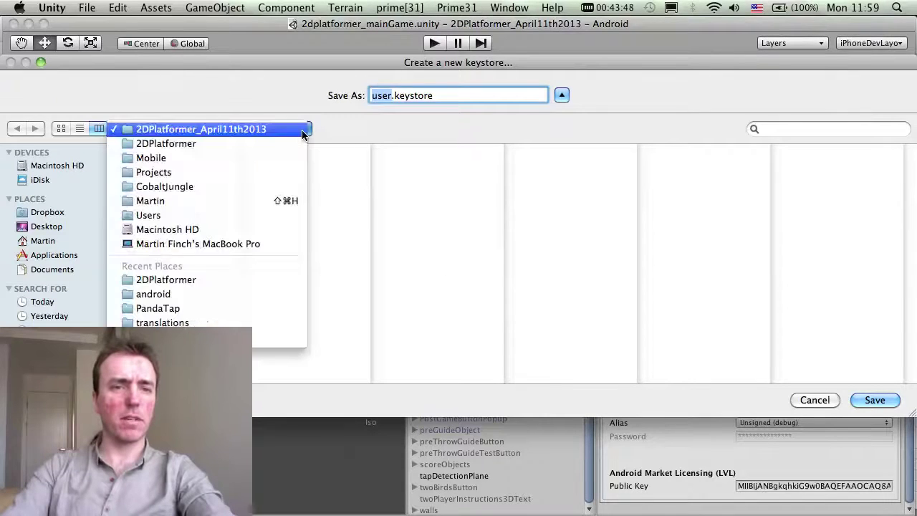
left_click(201, 144)
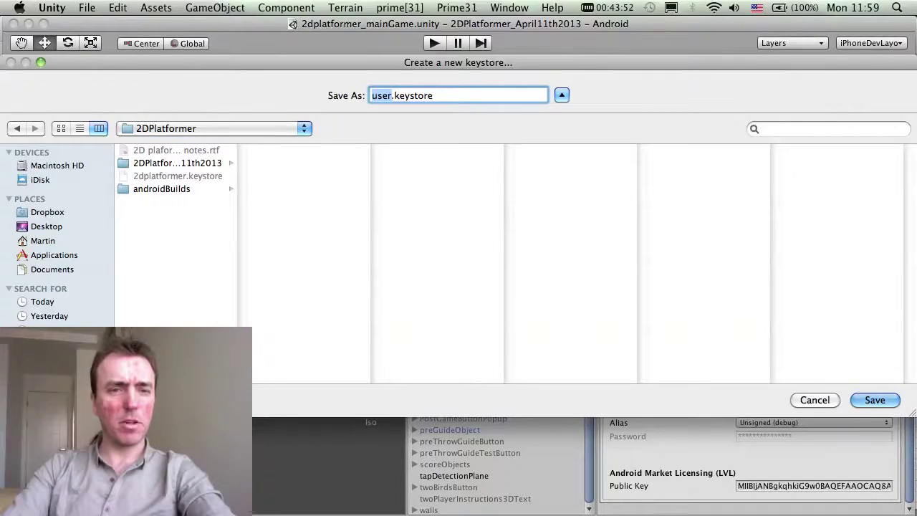
left_click_drag(239, 379, 419, 387)
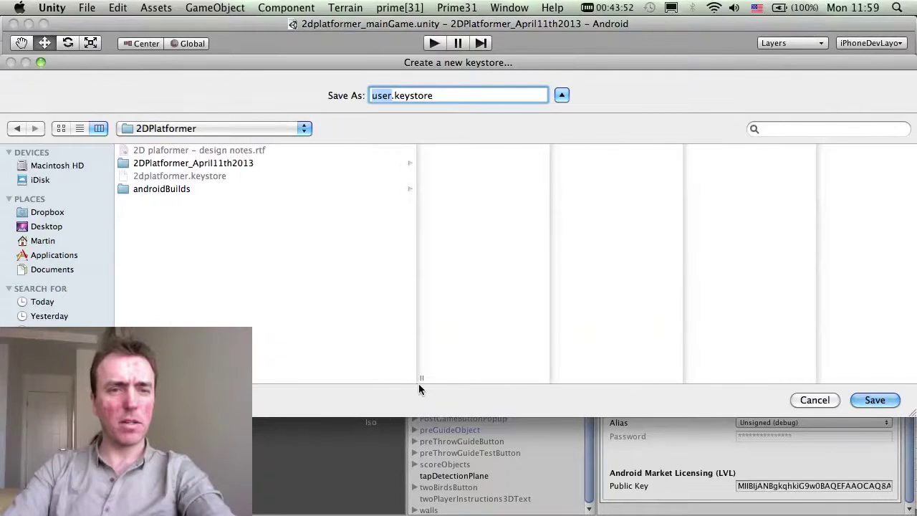
left_click(295, 130)
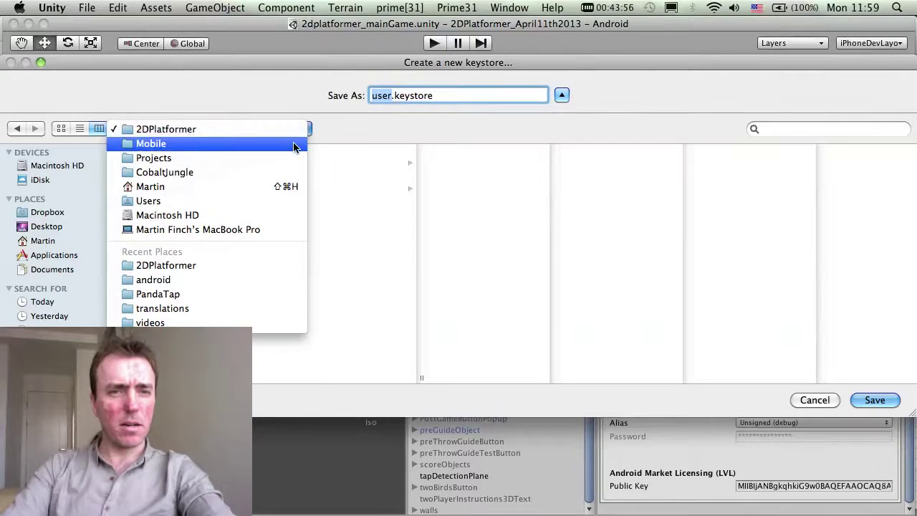
left_click(294, 146)
left_click(256, 162)
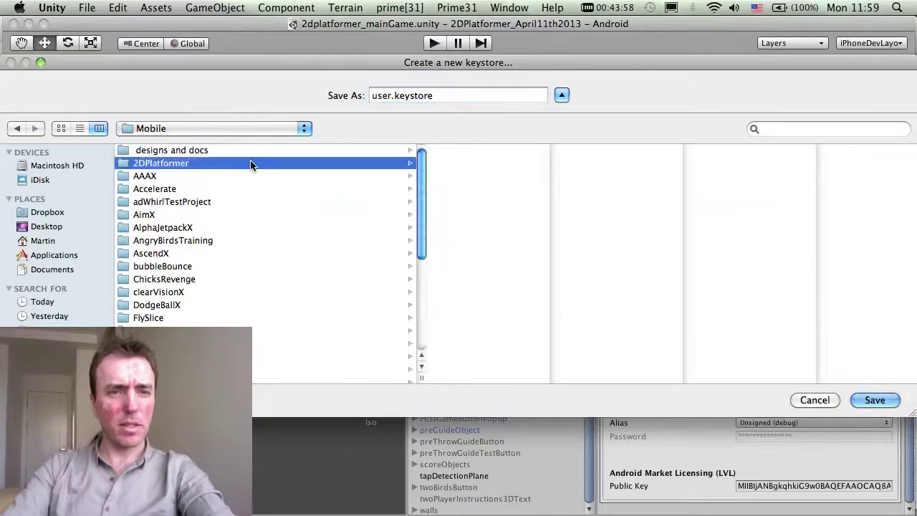
left_click_drag(555, 378, 644, 378)
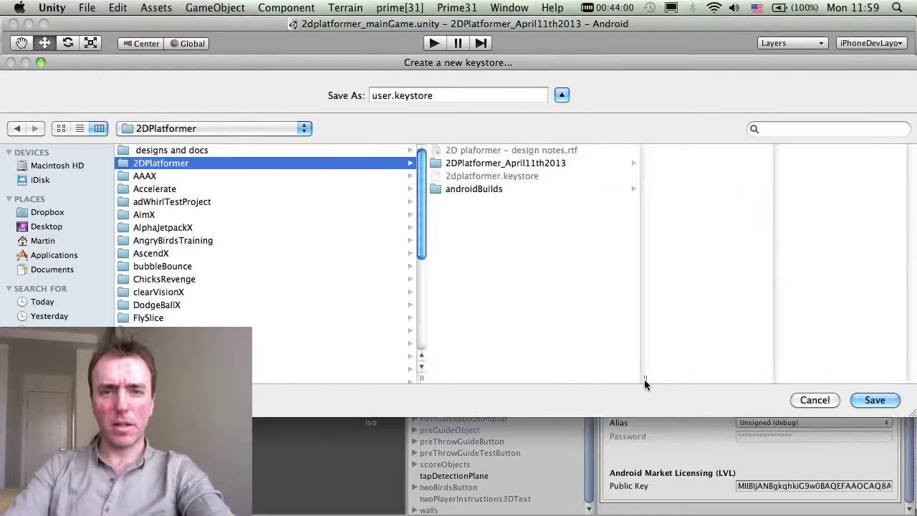
Save the keystore as 2dplatformer.keystore, replacing the existing file
left_click(475, 177)
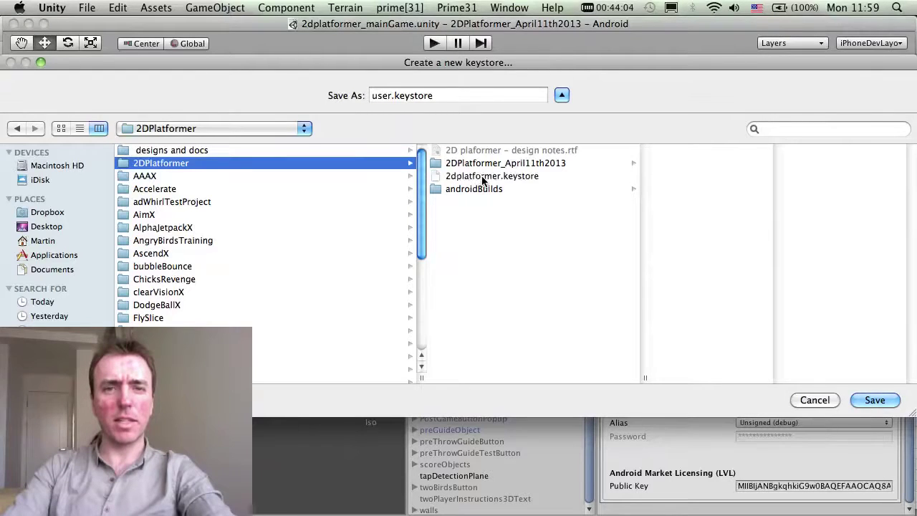
left_click(430, 96)
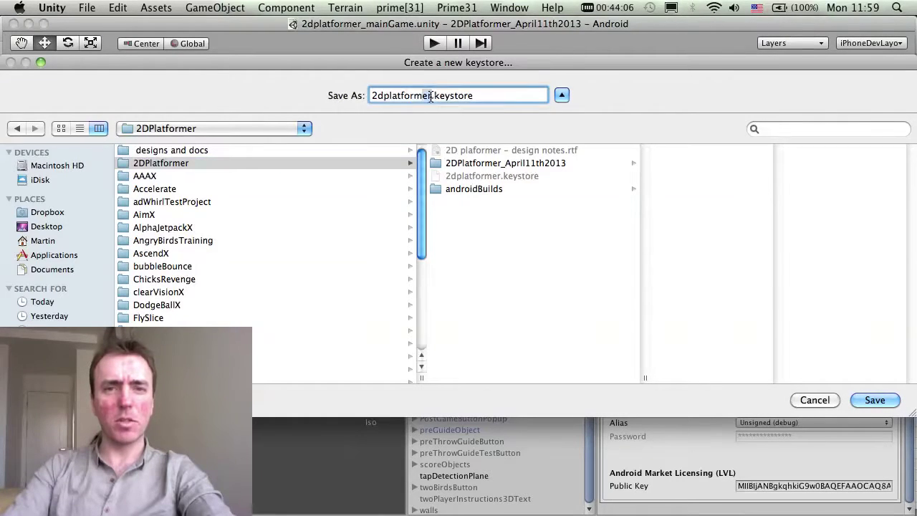
double_click(429, 95)
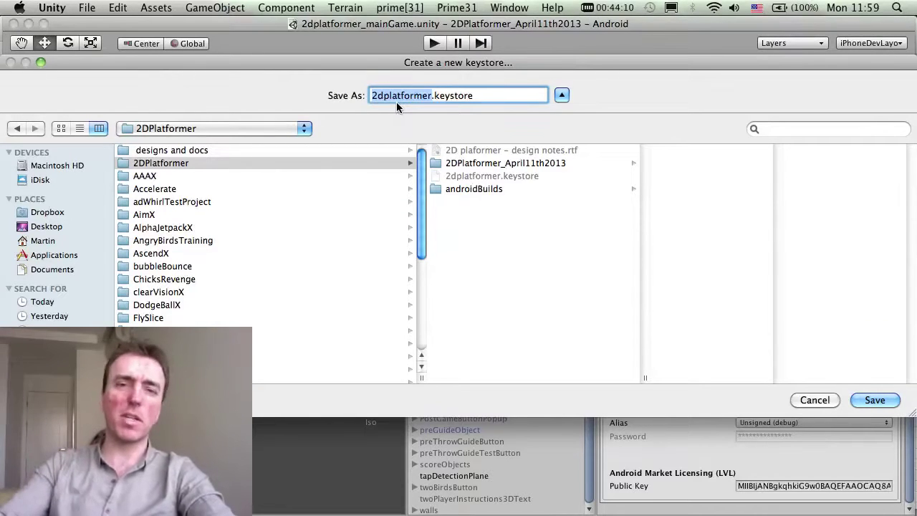
key("Return")
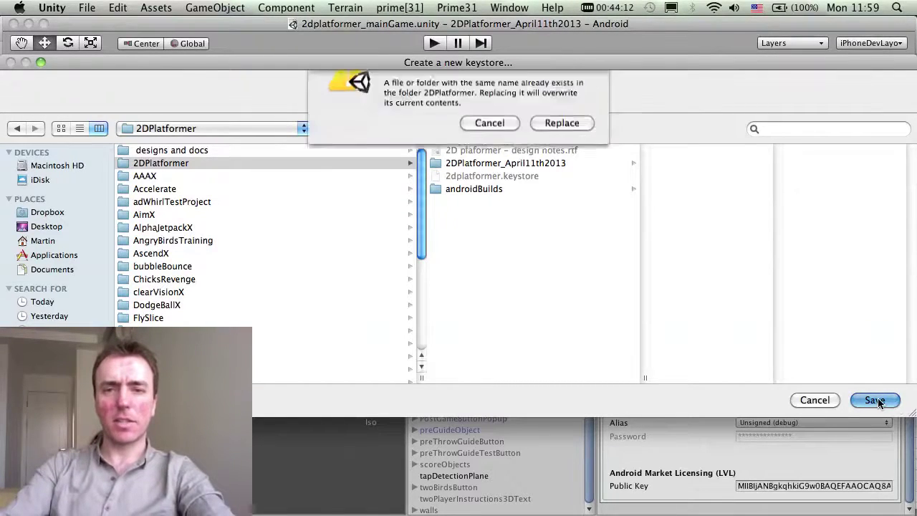
left_click(555, 159)
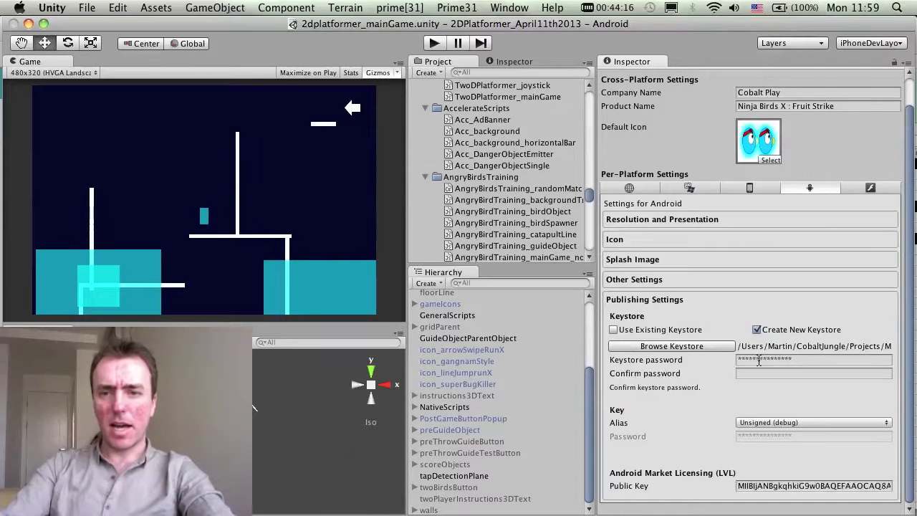
Enter the keystore password and type it again in Confirm password
left_click(788, 360)
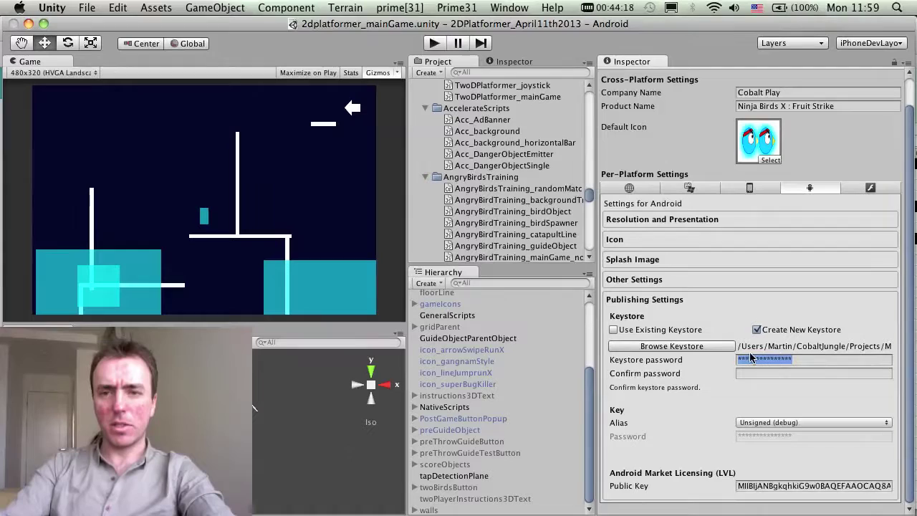
type("***")
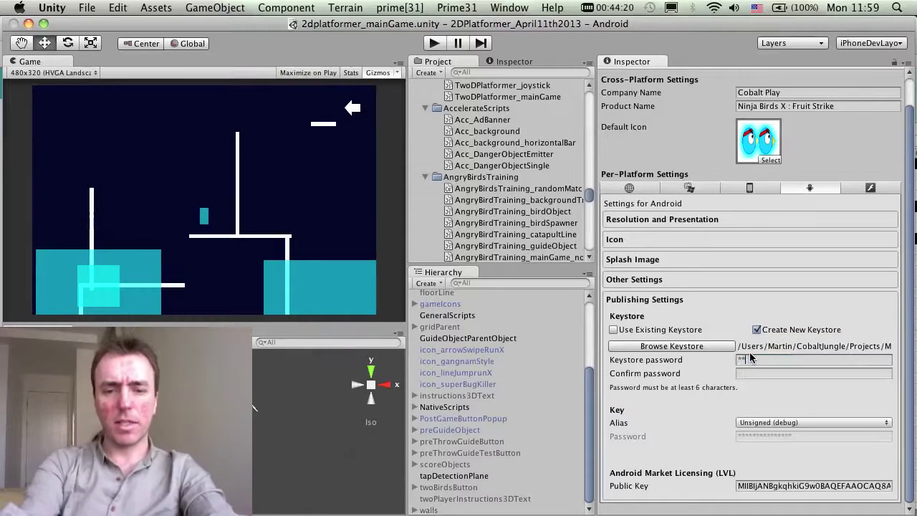
type("***")
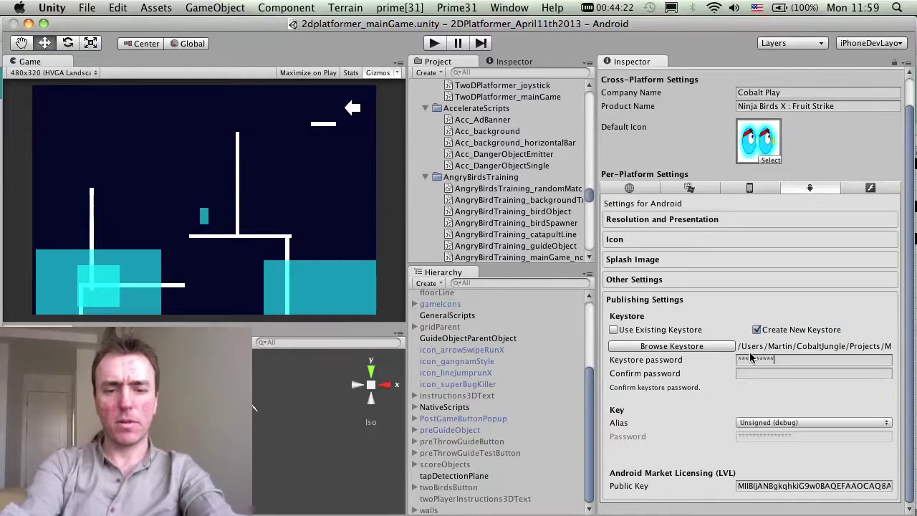
type("*****")
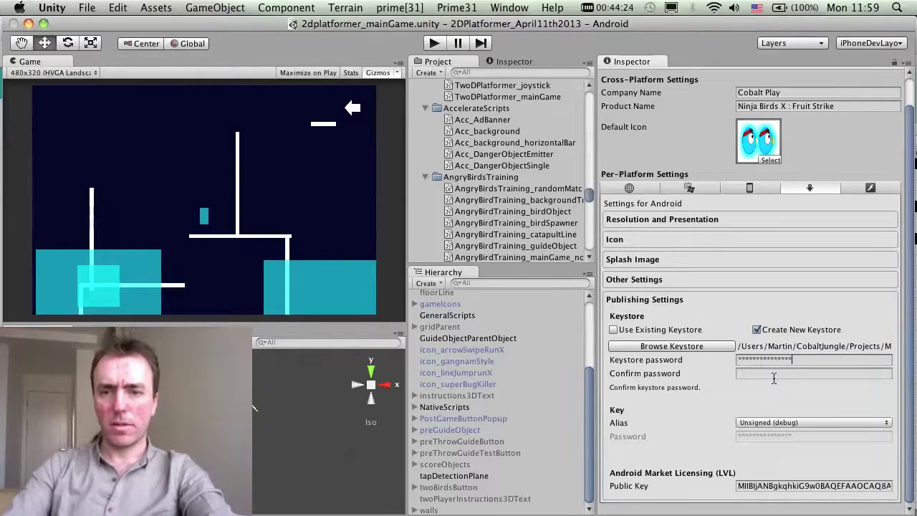
left_click(774, 375)
type("**")
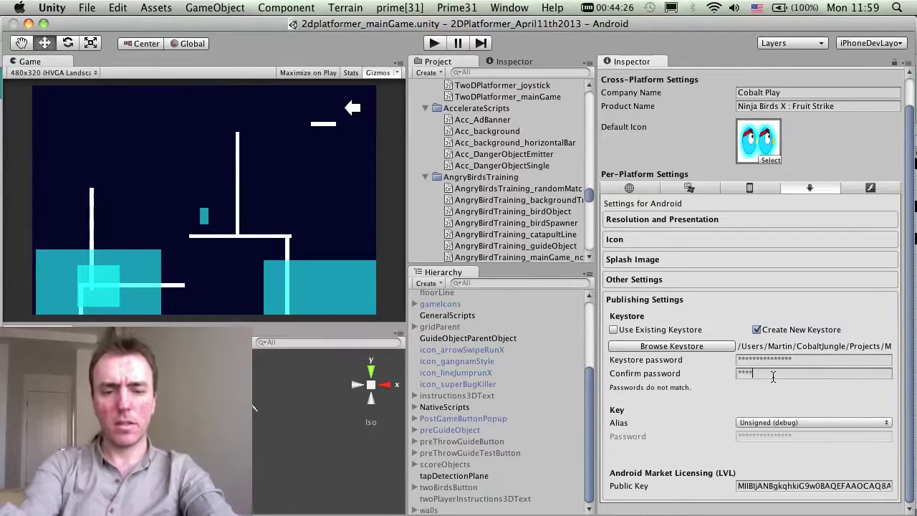
type("**")
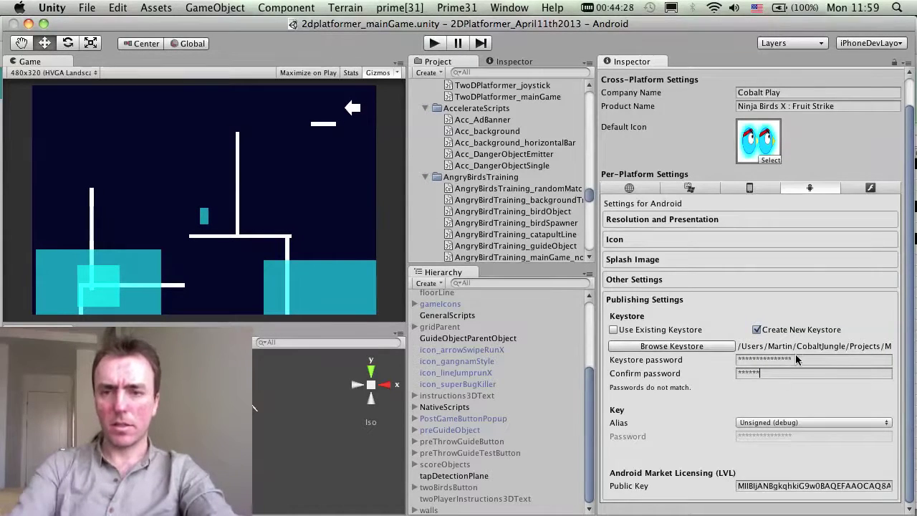
left_click(797, 358)
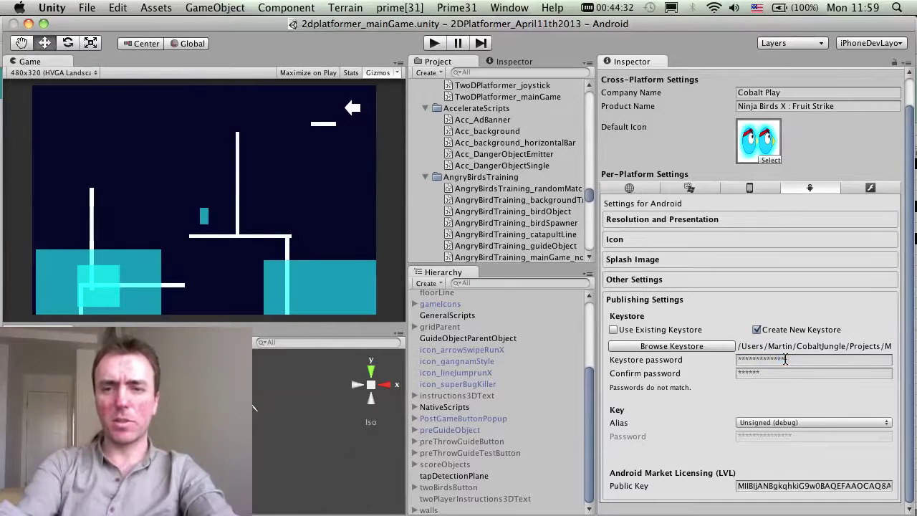
key("BackSpace")
key("BackSpace")
key("BackSpace")
key("BackSpace")
key("BackSpace")
key("BackSpace")
key("BackSpace")
key("BackSpace")
key("BackSpace")
key("BackSpace")
key("BackSpace")
key("BackSpace")
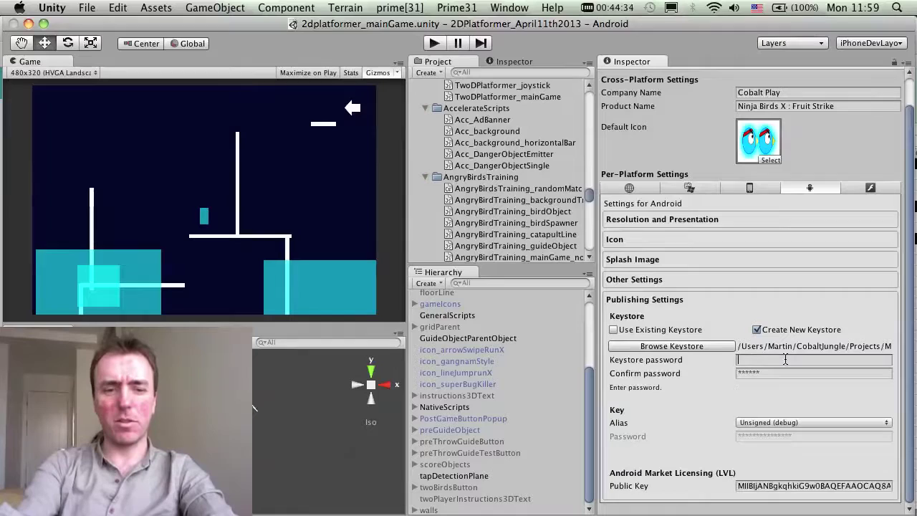
type("******")
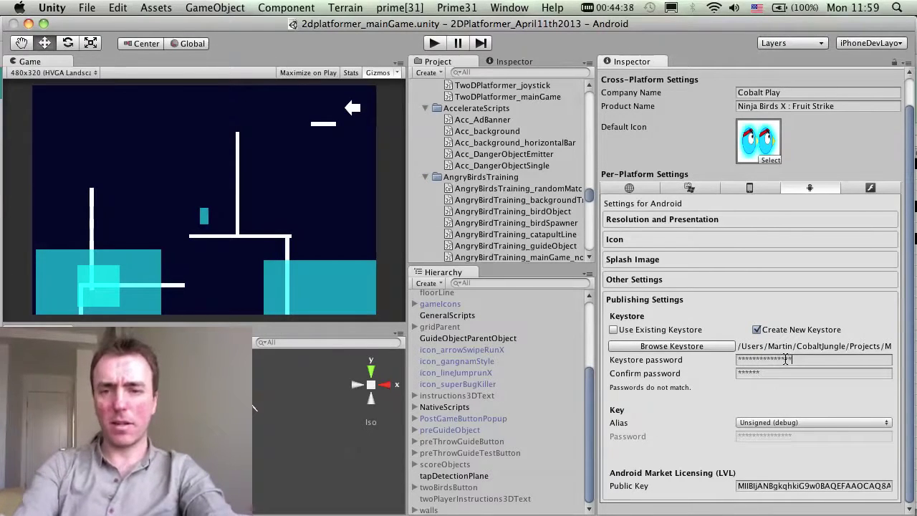
left_click(764, 373)
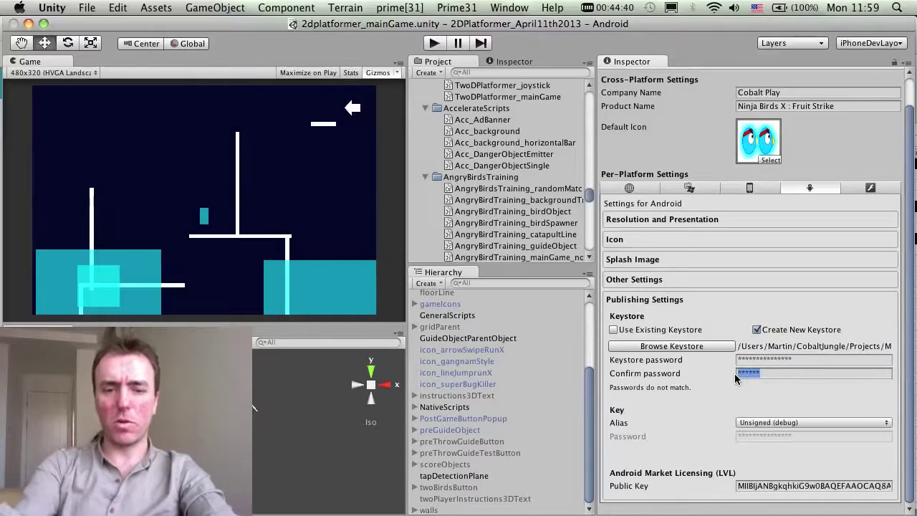
type("**")
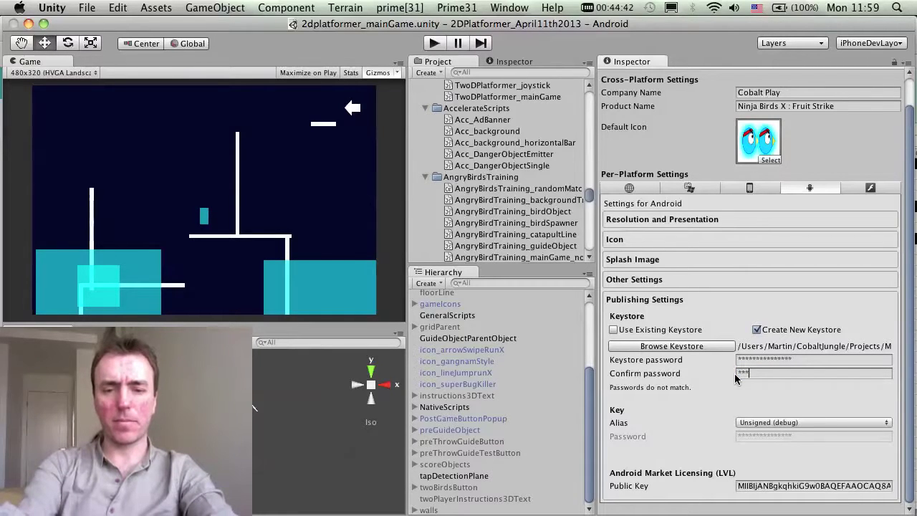
type("*************")
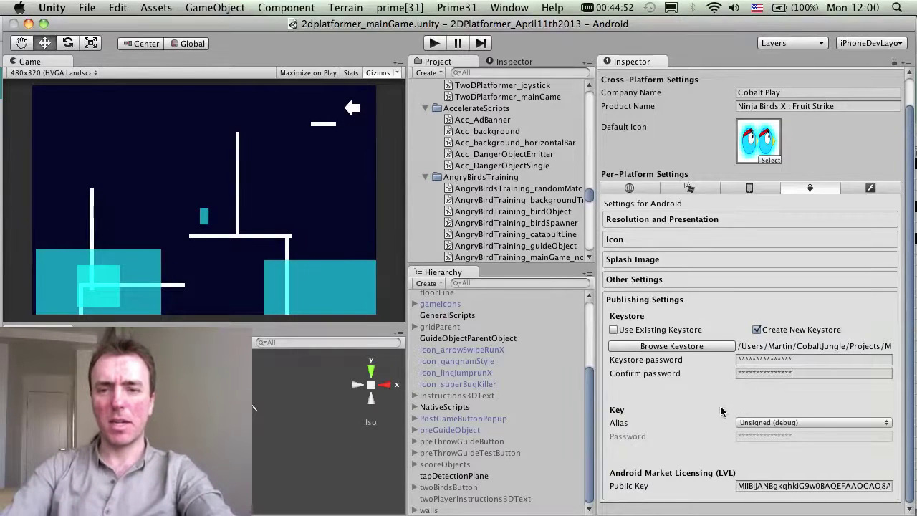
key("super+a")
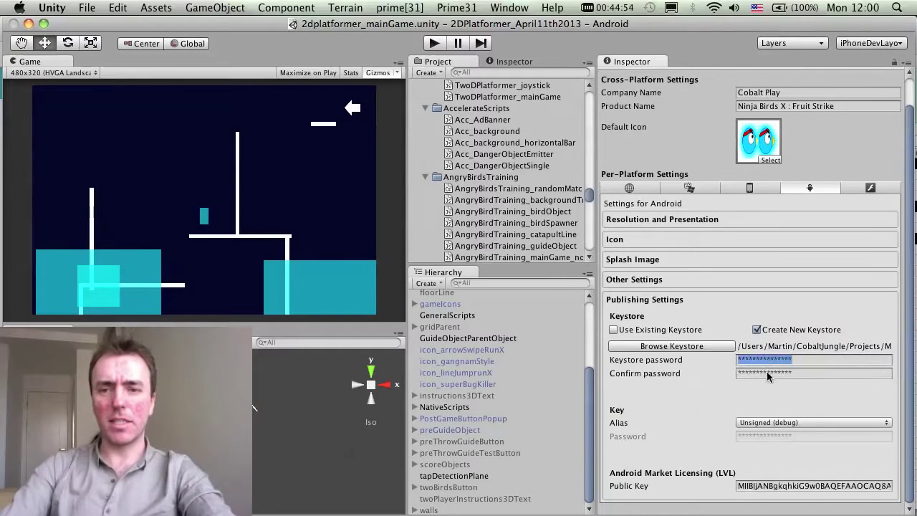
Open the Alias dropdown to reach the Create a new key option
left_click(802, 422)
left_click(802, 422)
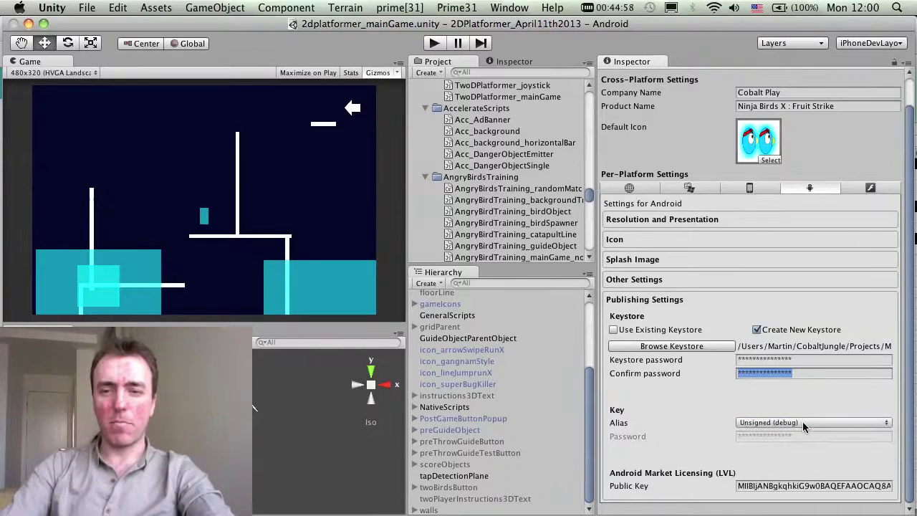
left_click(803, 422)
Start a new key with alias 2dplatformer and enter its password
left_click(788, 443)
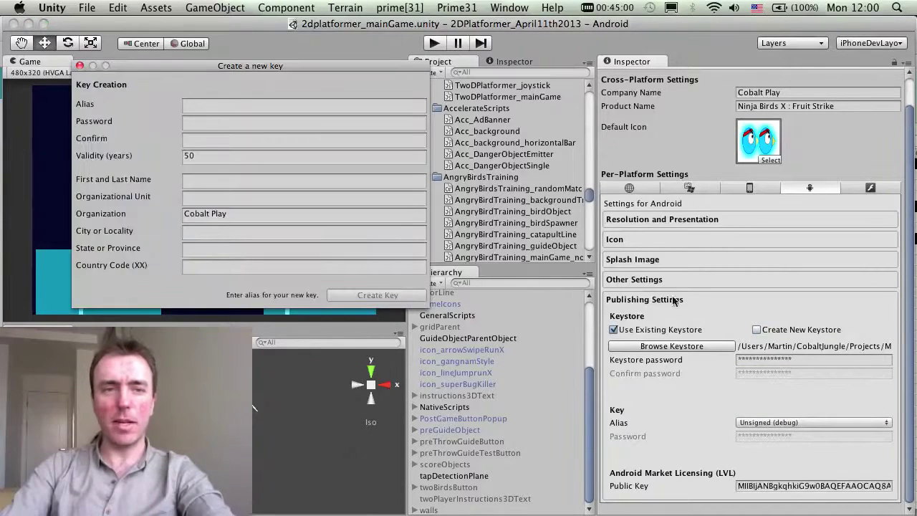
left_click(242, 104)
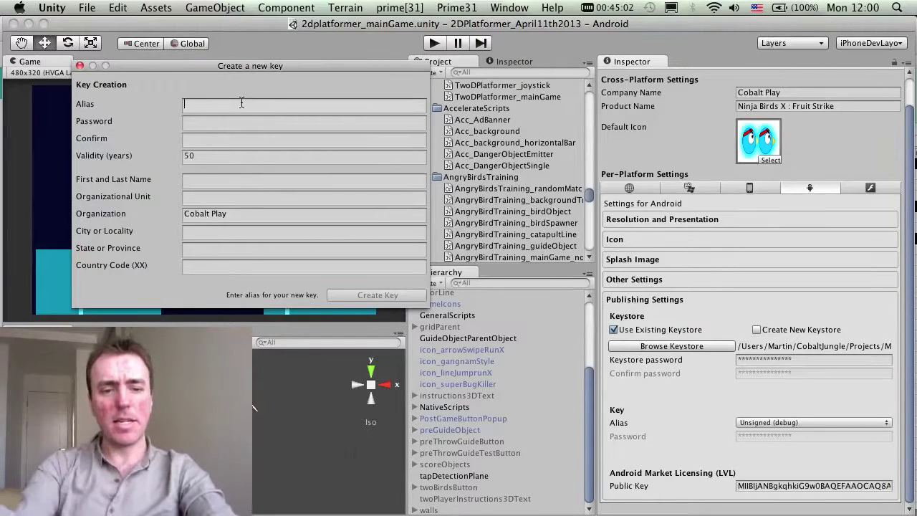
type("2d")
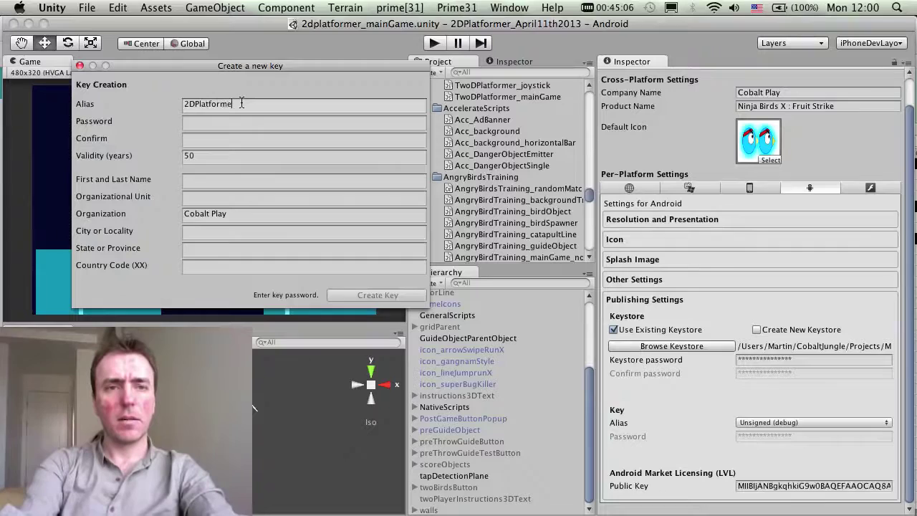
key("Tab")
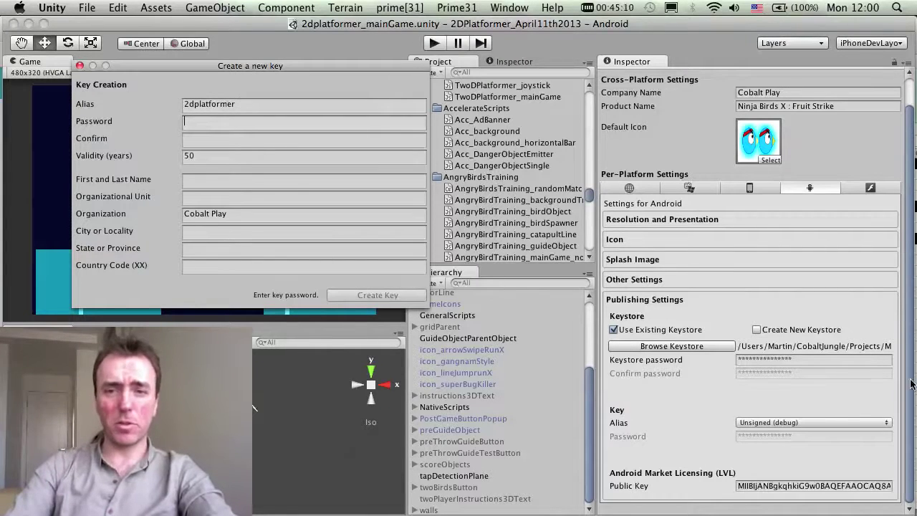
type("*")
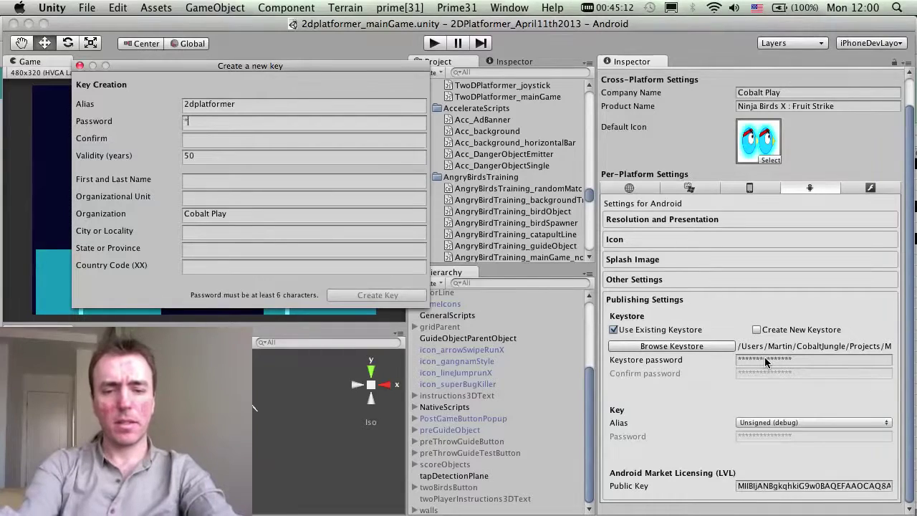
type("********")
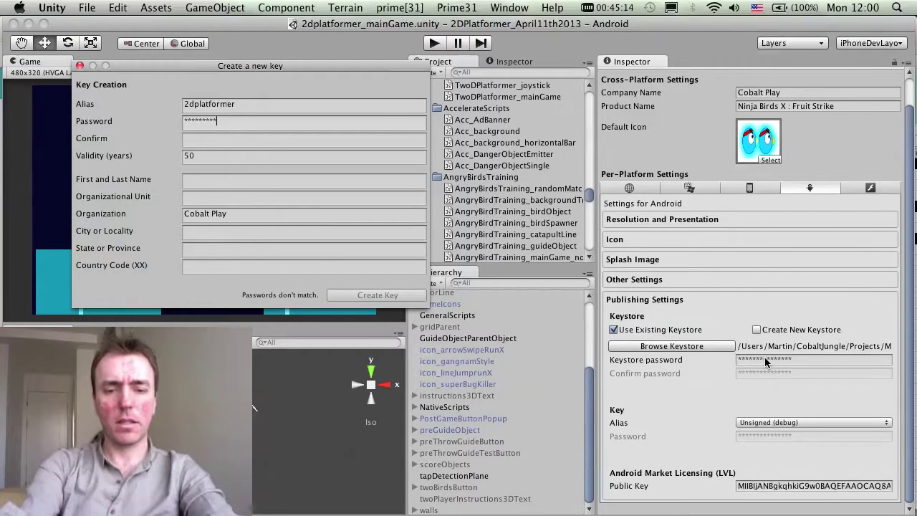
key("BackSpace")
key("BackSpace")
key("BackSpace")
key("BackSpace")
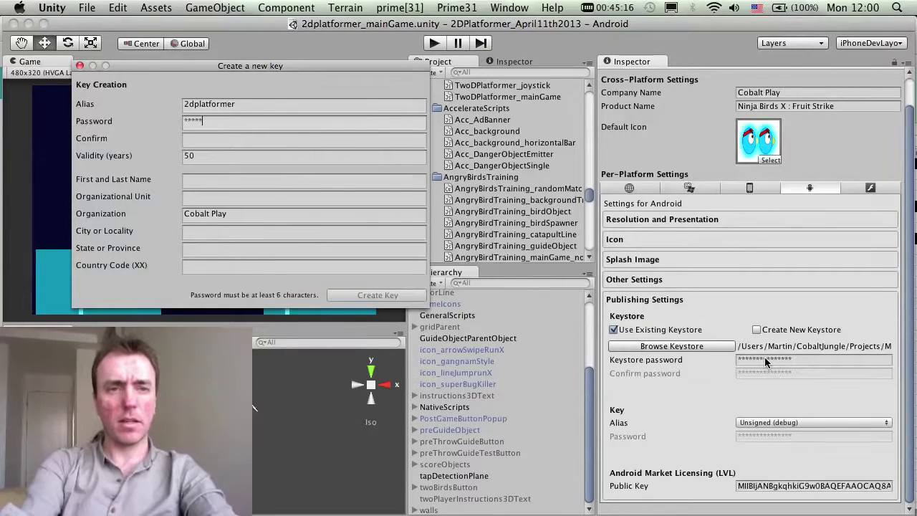
key("BackSpace")
type("*")
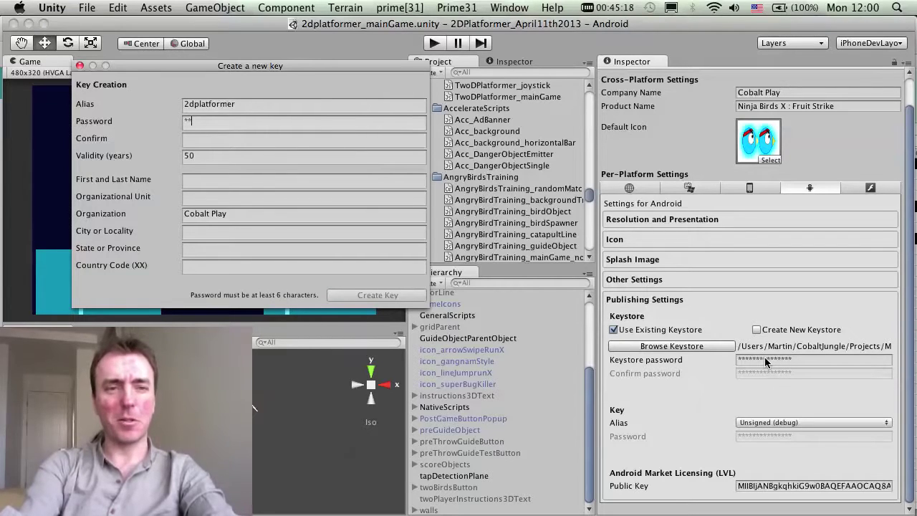
type("******")
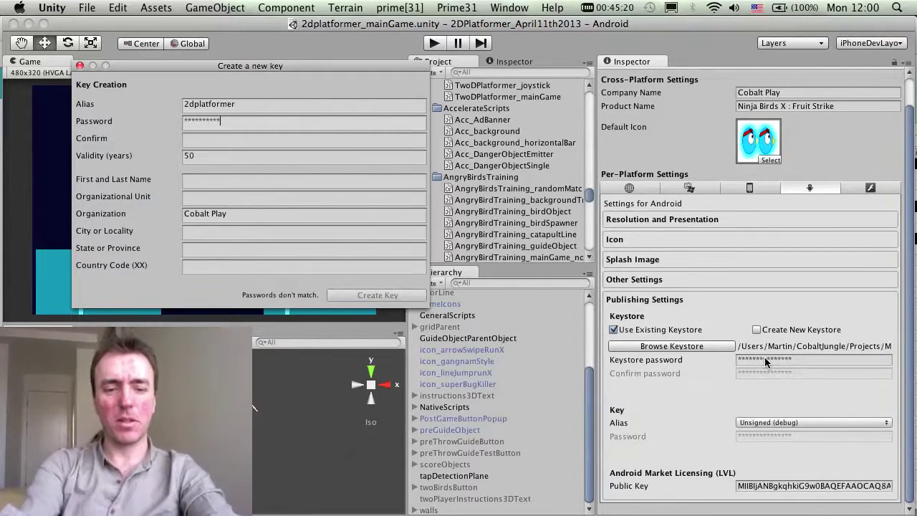
type("***")
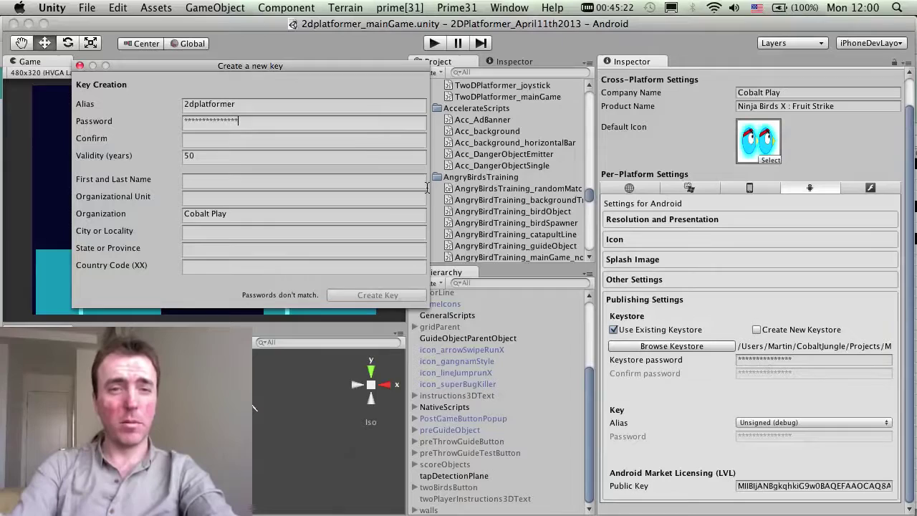
Confirm the key password and click Create Key
left_click(331, 139)
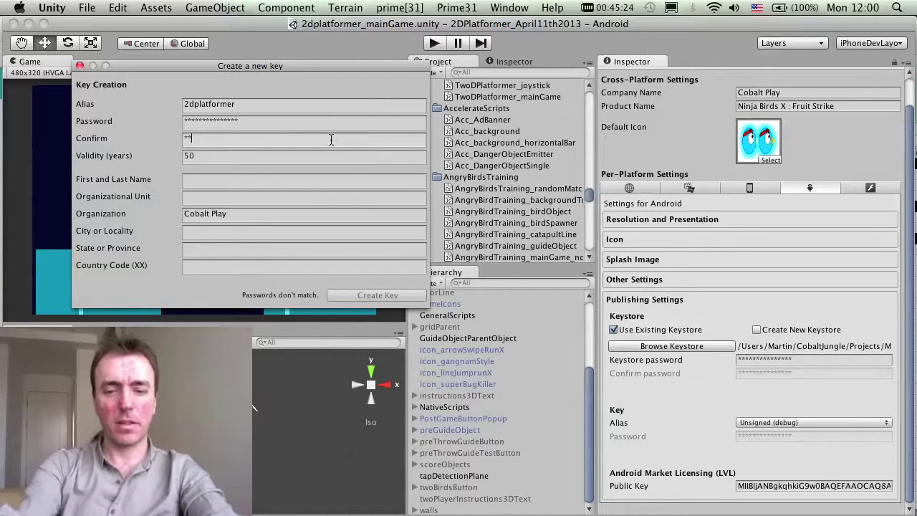
type("***********")
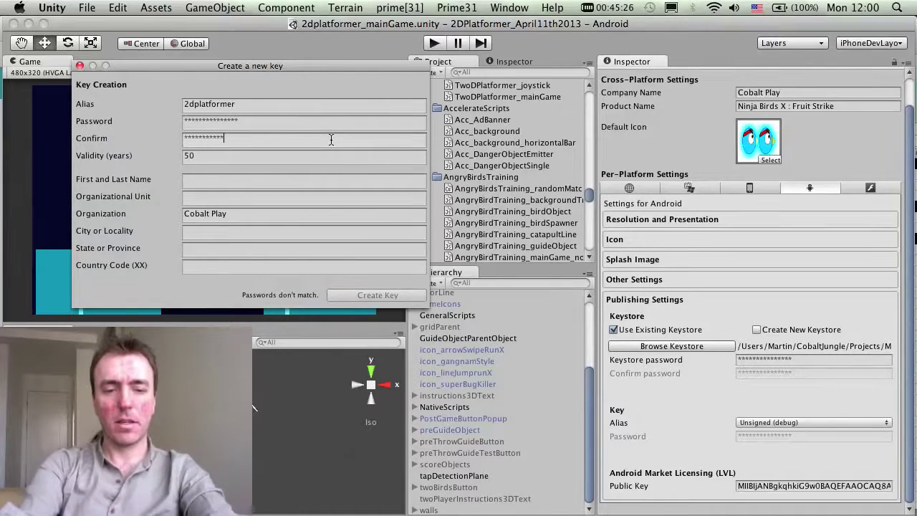
type("****")
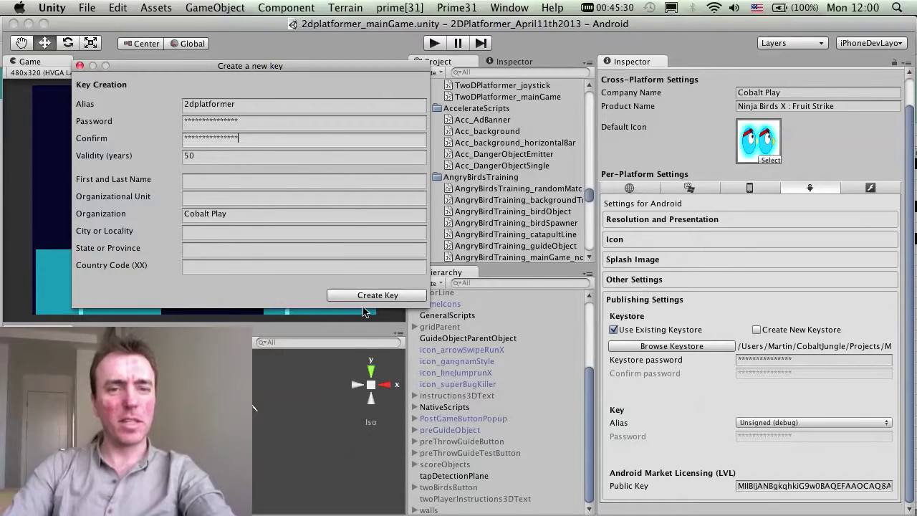
left_click(363, 297)
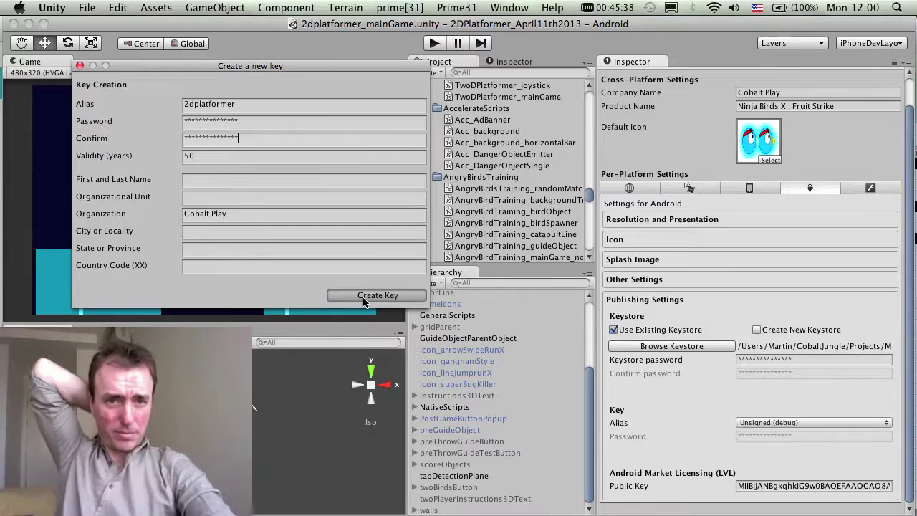
left_click(363, 298)
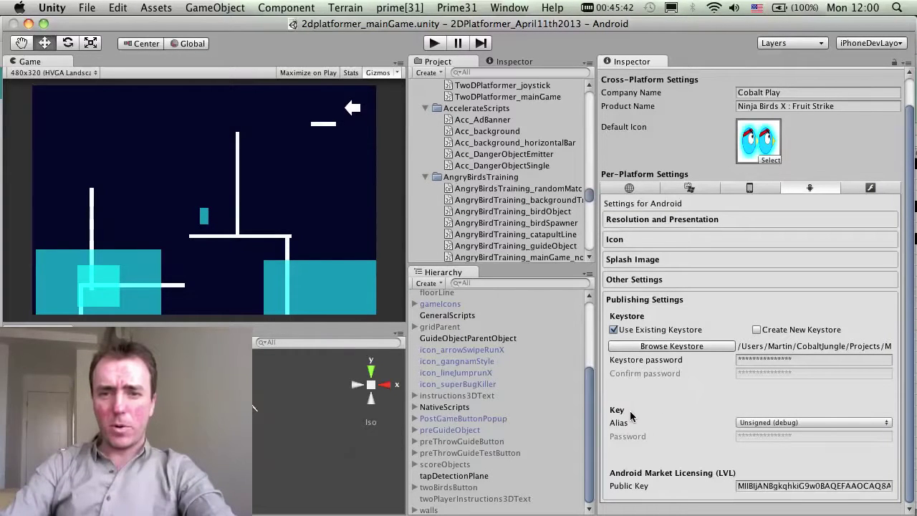
Select alias 2dplatformer and replace the key Password with the key's password
left_click(761, 423)
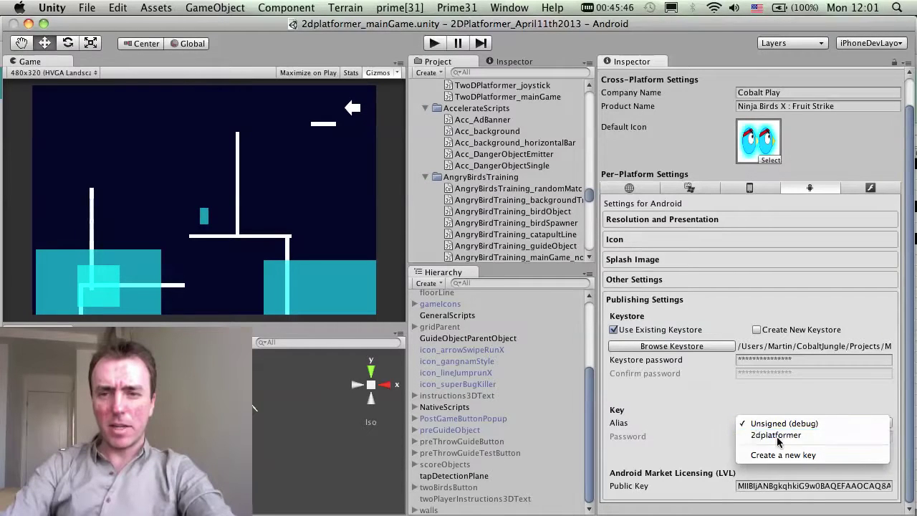
left_click(777, 436)
left_click_drag(793, 439, 739, 436)
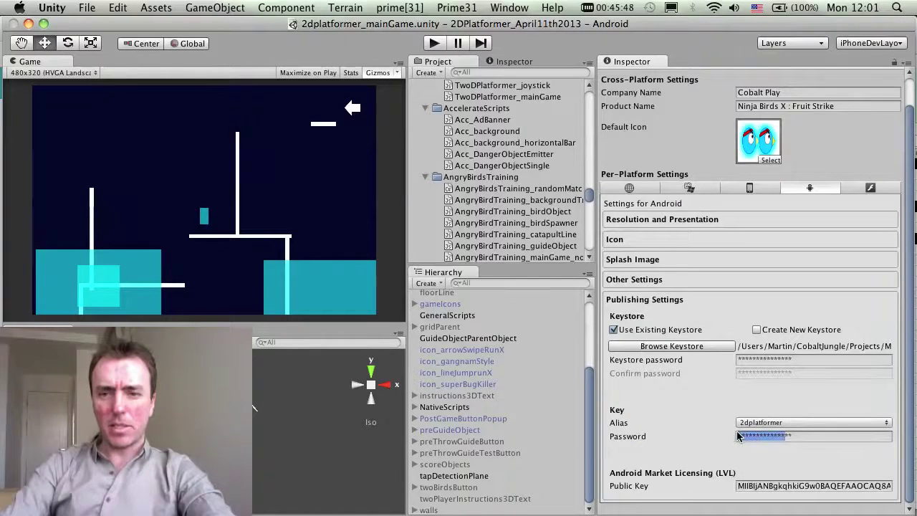
left_click(795, 435)
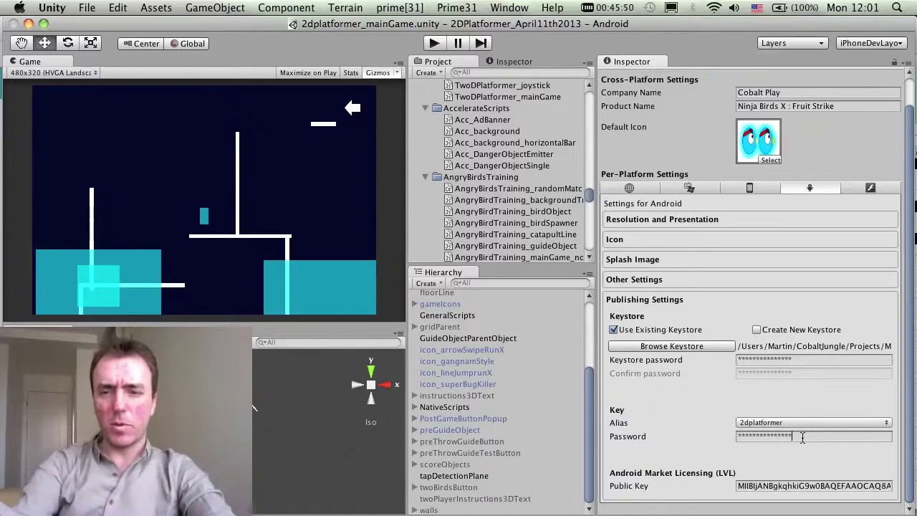
key("BackSpace")
key("BackSpace")
key("BackSpace")
key("BackSpace")
key("BackSpace")
key("BackSpace")
key("BackSpace")
key("BackSpace")
key("BackSpace")
key("BackSpace")
key("BackSpace")
key("BackSpace")
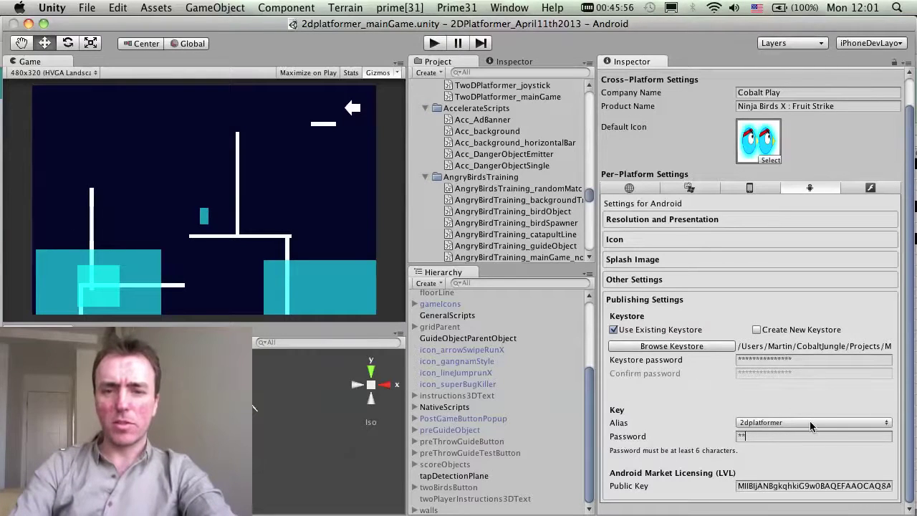
type("*****")
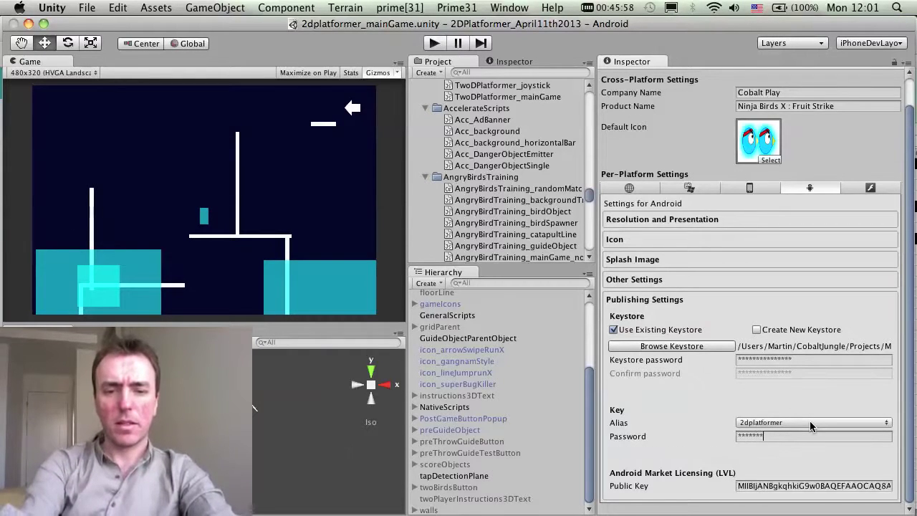
type("********")
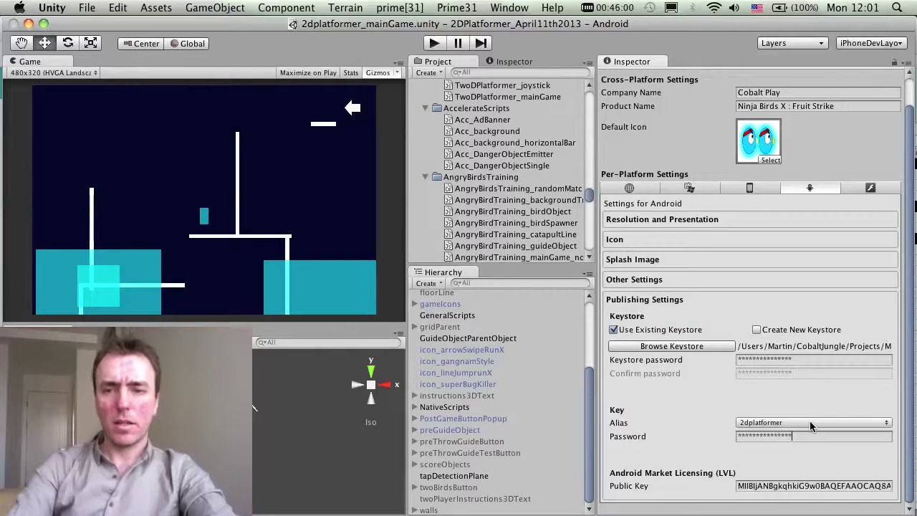
left_click(786, 362)
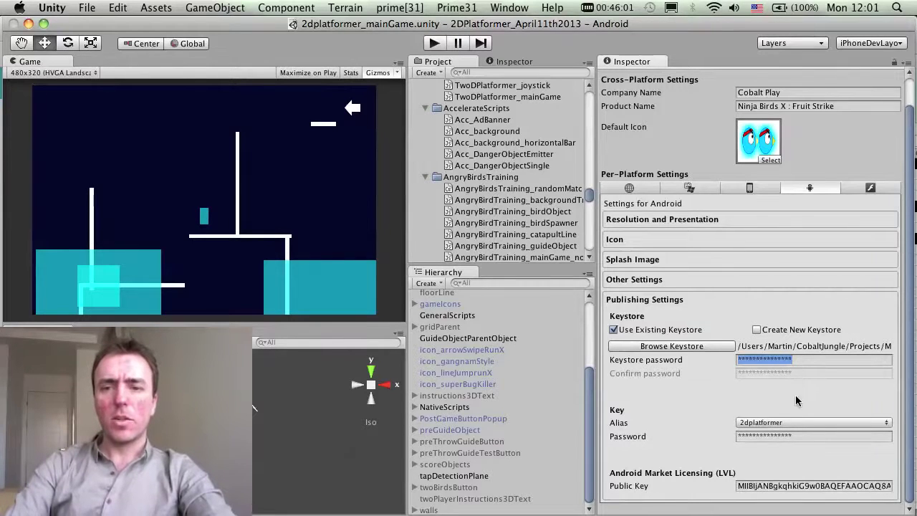
Select all text in the Android Market Licensing Public Key field with Cmd+A
left_click(795, 439)
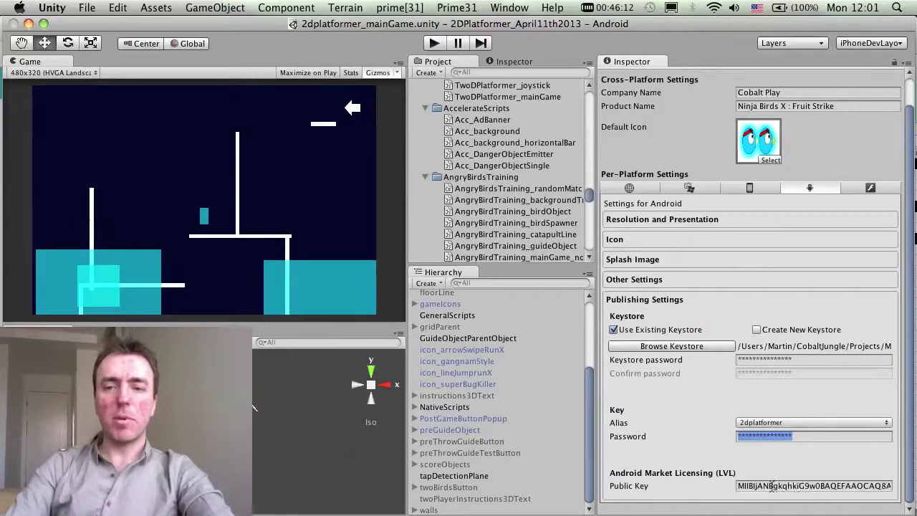
left_click(795, 486)
key("super+a")
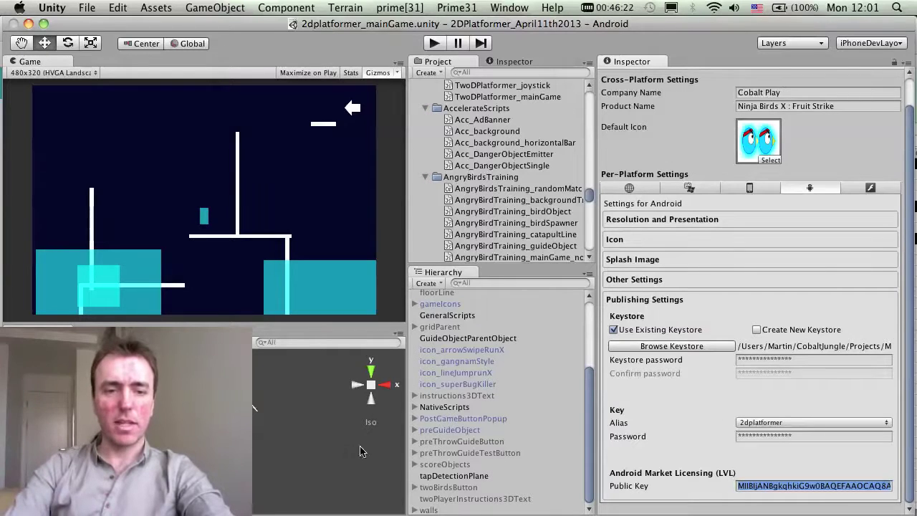
In Chrome, view the Distribute section of the Android Developers site
key("super+Tab")
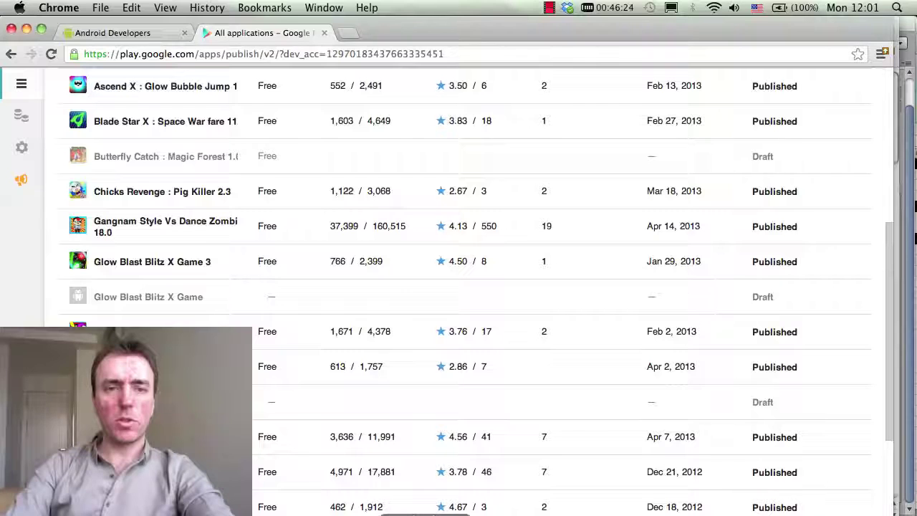
left_click(142, 34)
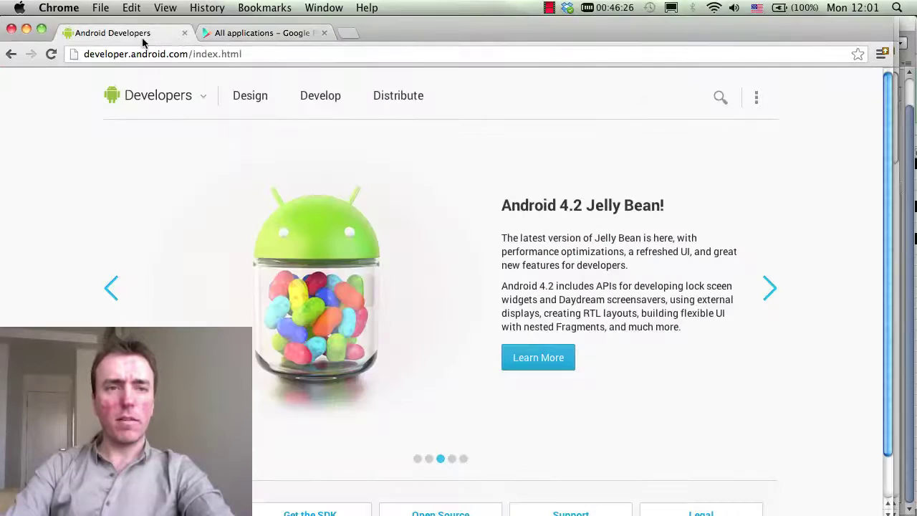
left_click(118, 55)
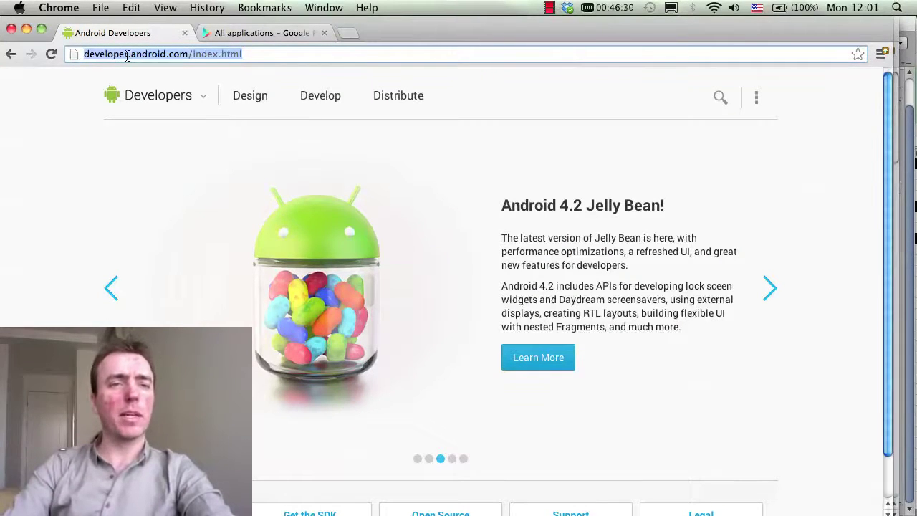
left_click(107, 56)
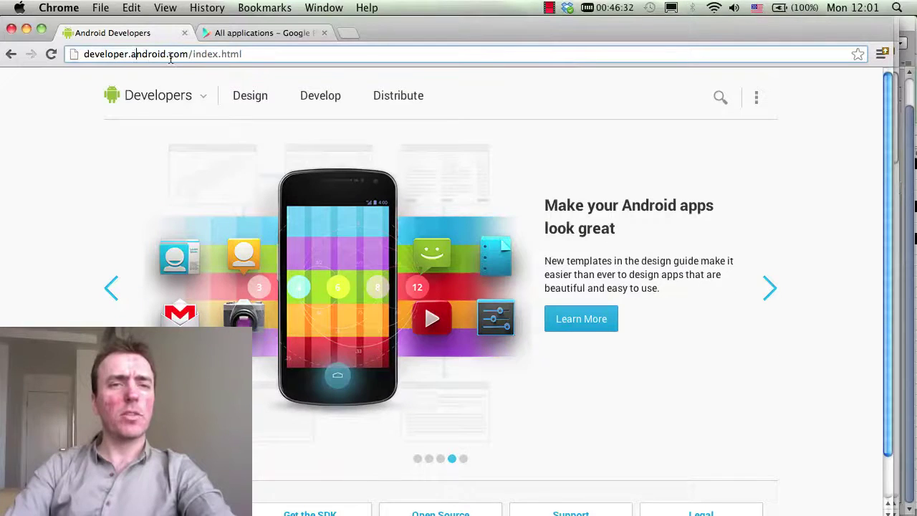
left_click(406, 106)
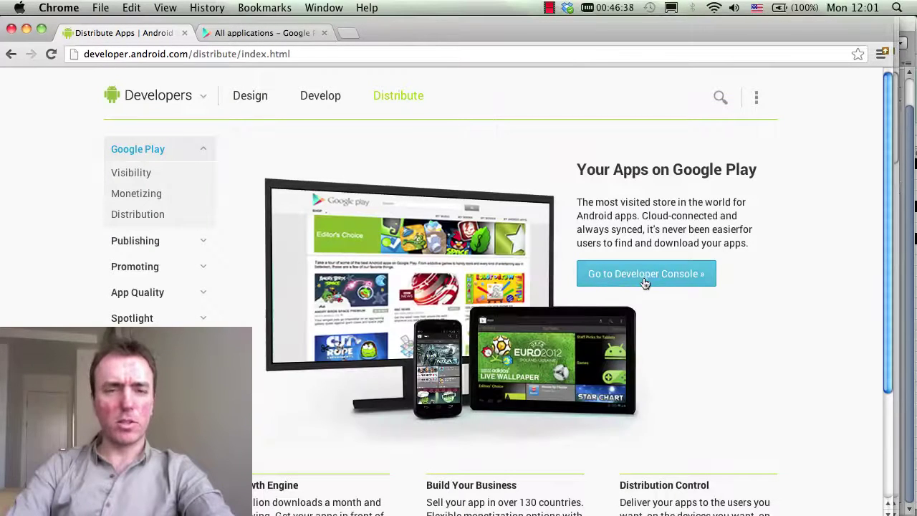
Return to All applications and open the Chicks Revenge : Pig Killer app
left_click(275, 34)
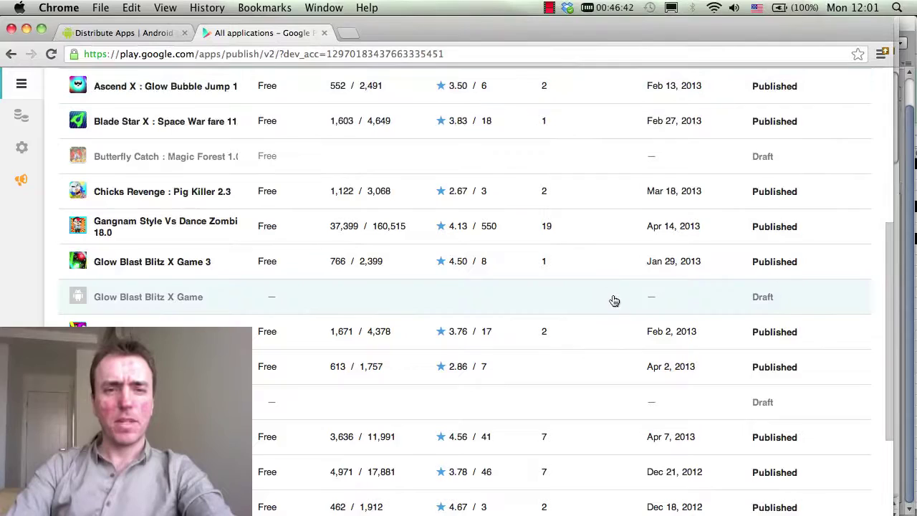
scroll(612, 301, "down", 5)
scroll(613, 301, "up", 6)
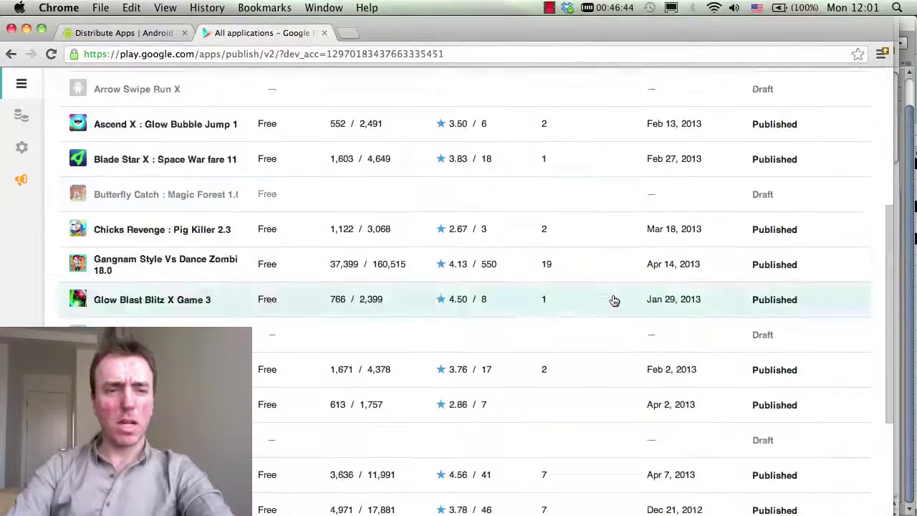
scroll(613, 301, "down", 2)
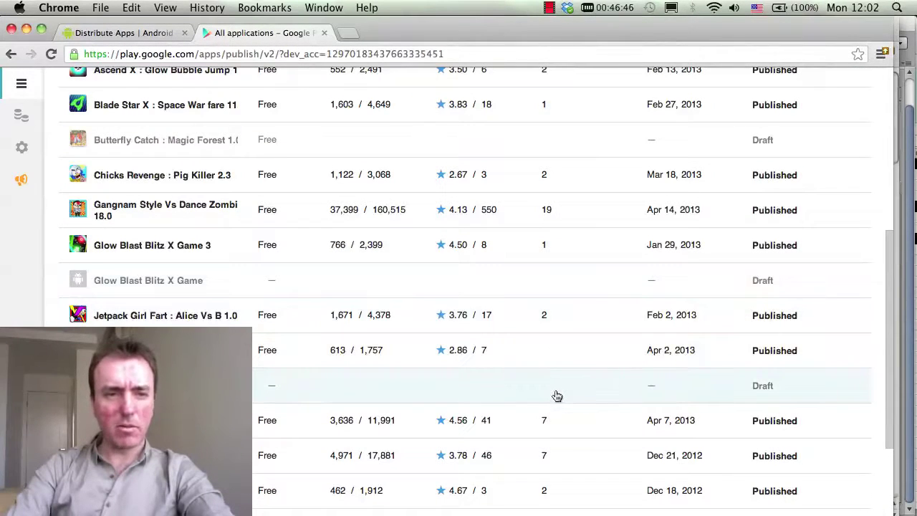
scroll(557, 396, "up", 3)
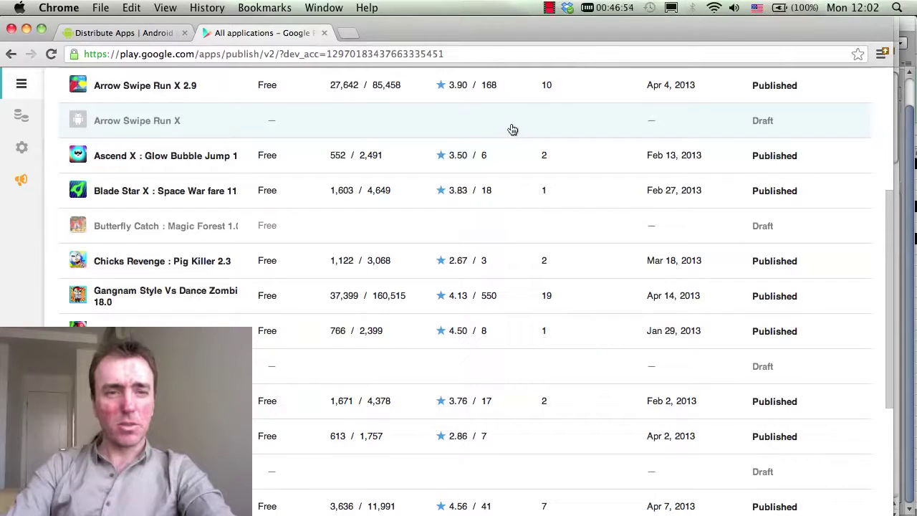
left_click(590, 266)
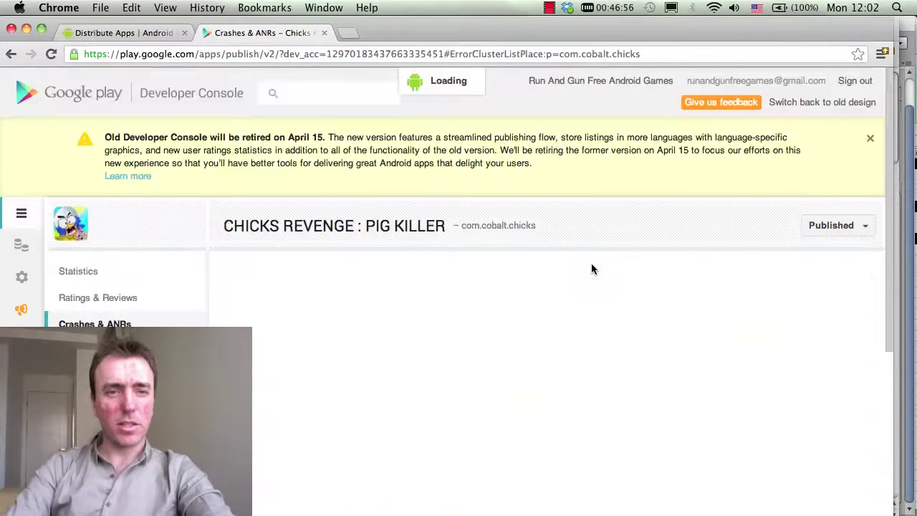
scroll(591, 272, "down", 2)
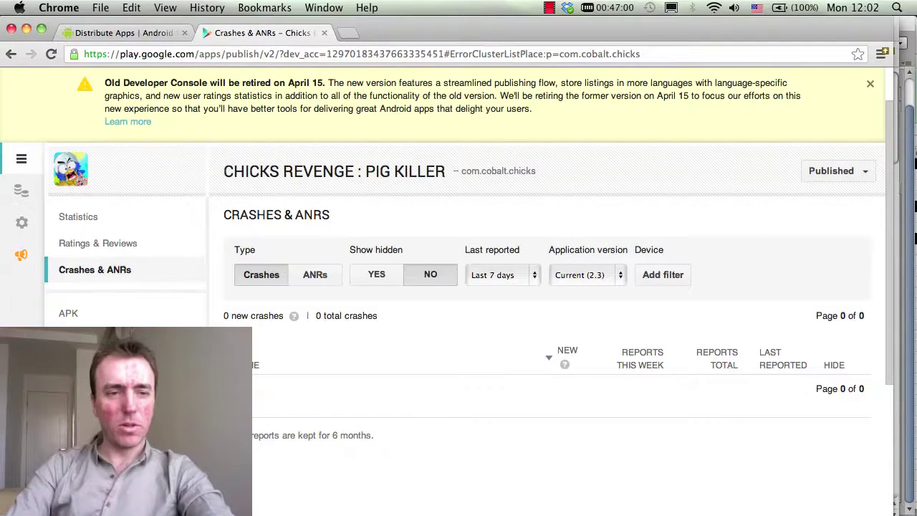
scroll(102, 321, "down", 4)
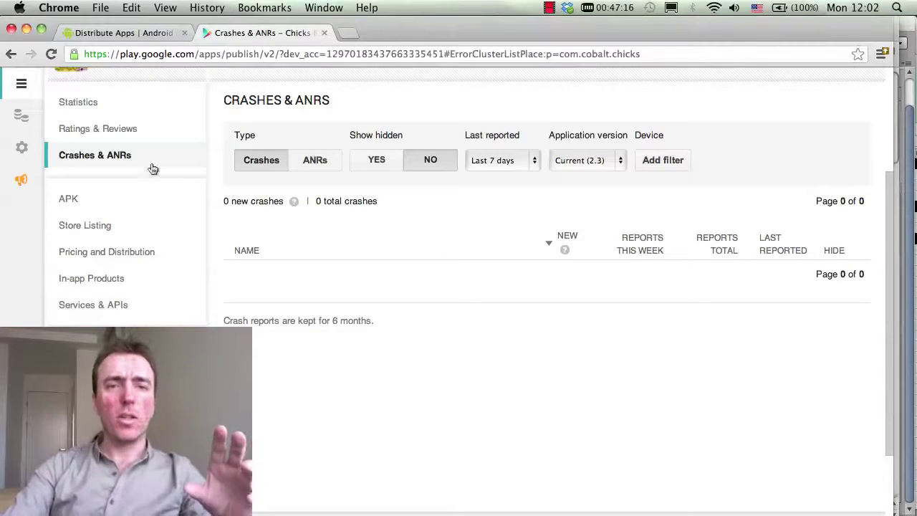
Back in Unity, select the whole licensing Public Key text with Cmd+A
key("super+Tab")
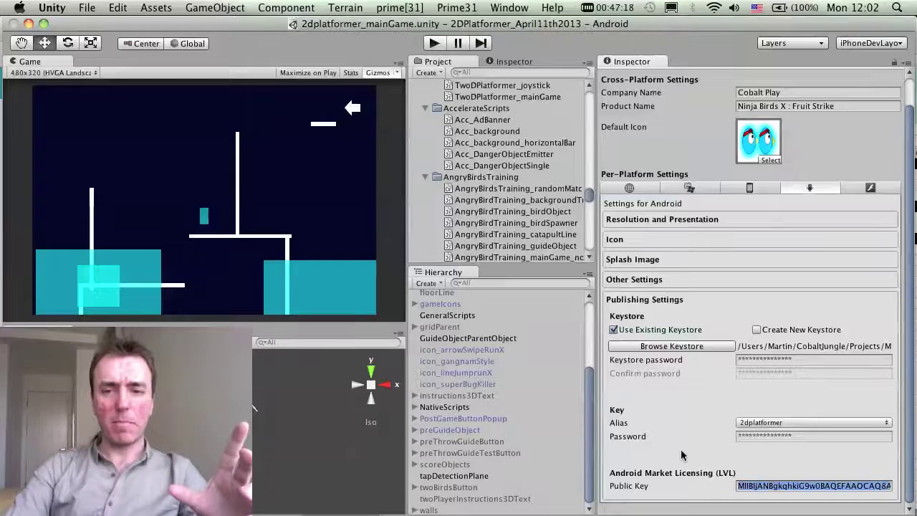
left_click_drag(852, 486, 752, 487)
left_click(834, 485)
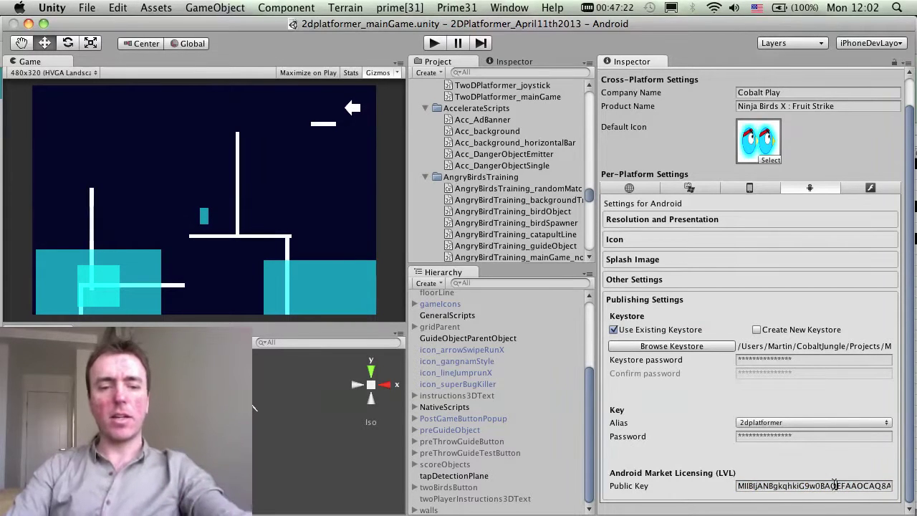
key("super+a")
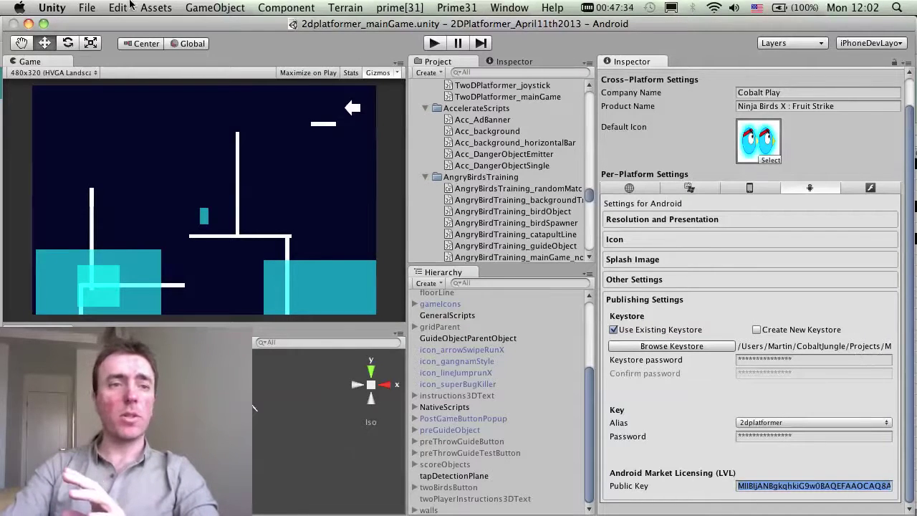
Open File > Build Settings, click Build, then cancel the Build Android save dialog
left_click(84, 5)
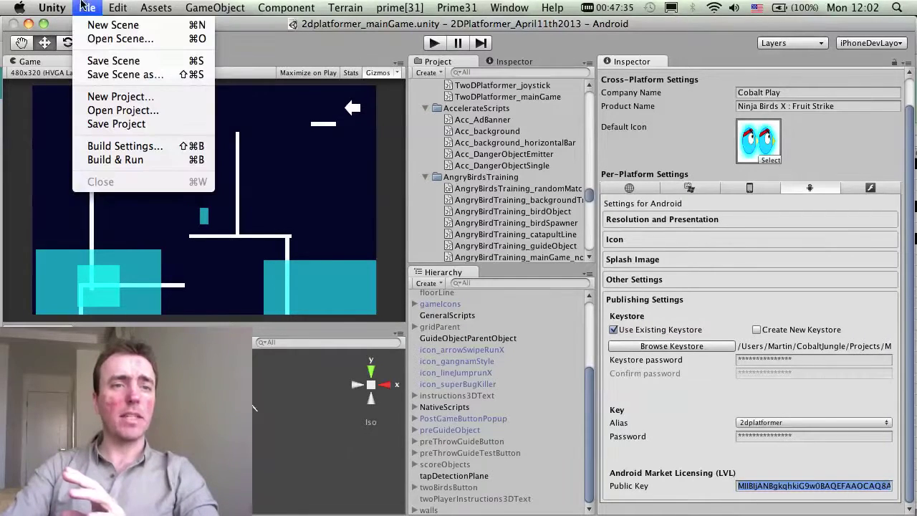
left_click(127, 146)
left_click(446, 427)
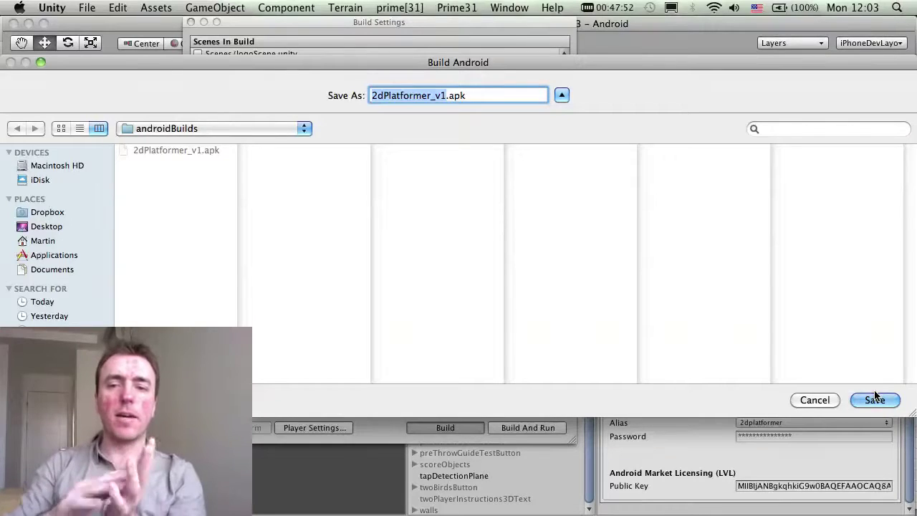
left_click(817, 399)
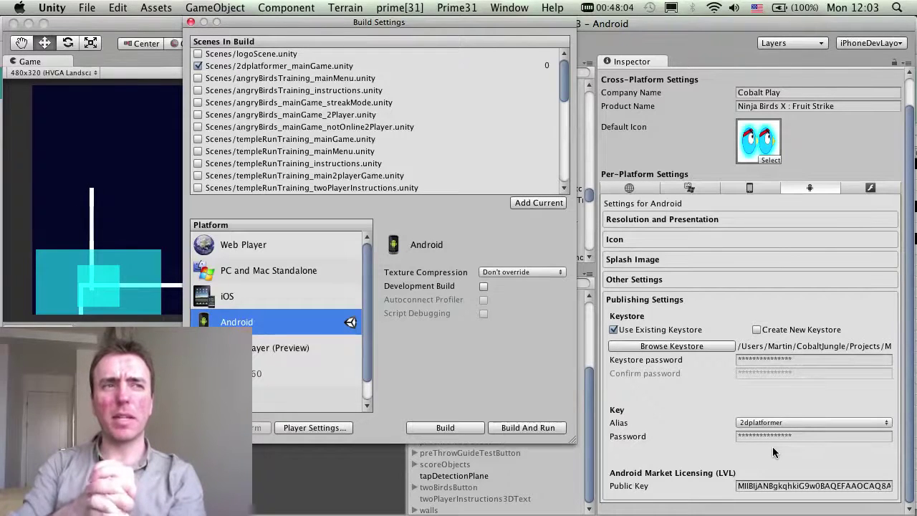
left_click(775, 485)
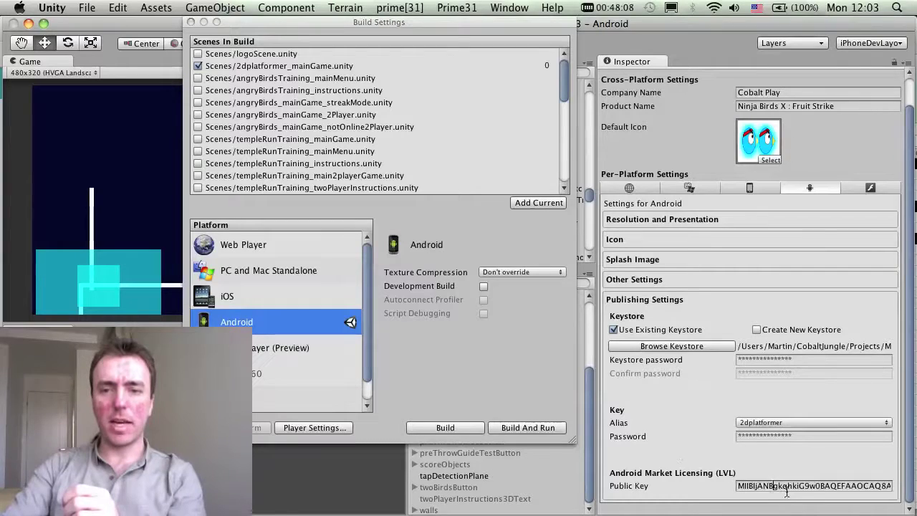
key("super+a")
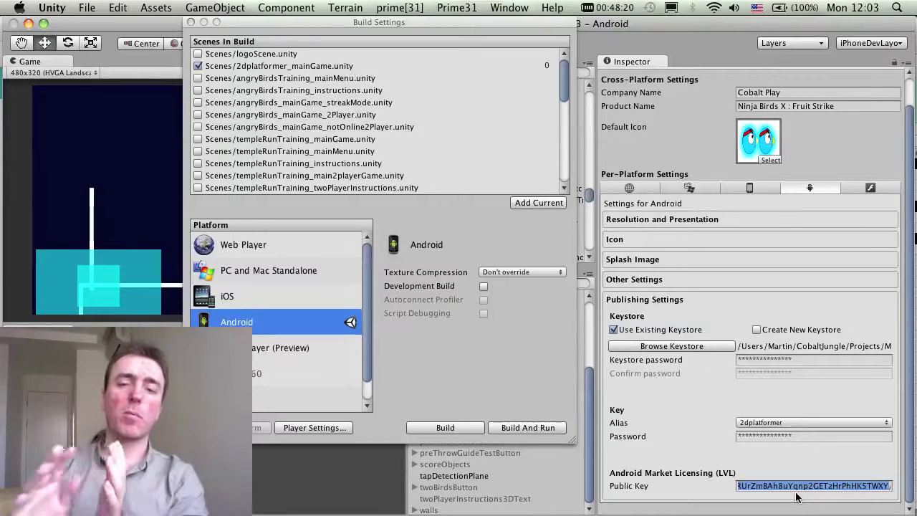
left_click_drag(778, 486, 861, 488)
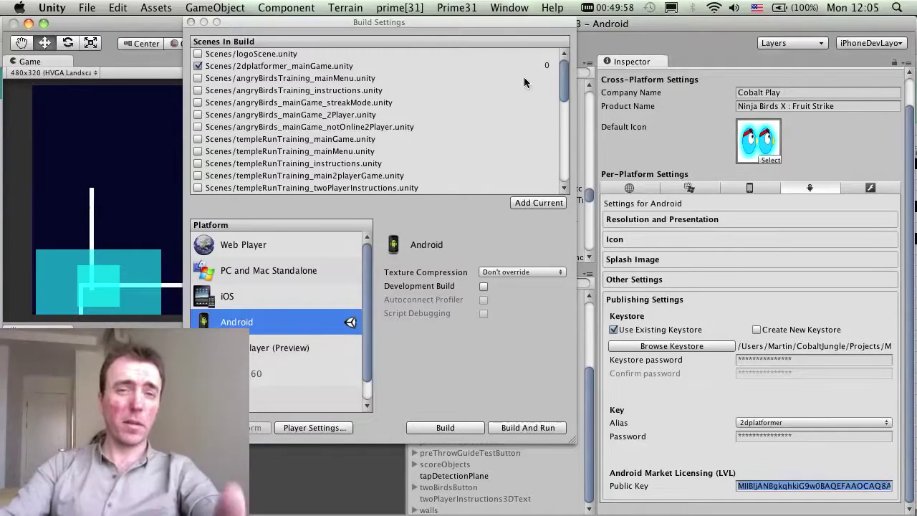
Close Build Settings and run the 2dplatformer_mainGame scene in Play mode
left_click(191, 23)
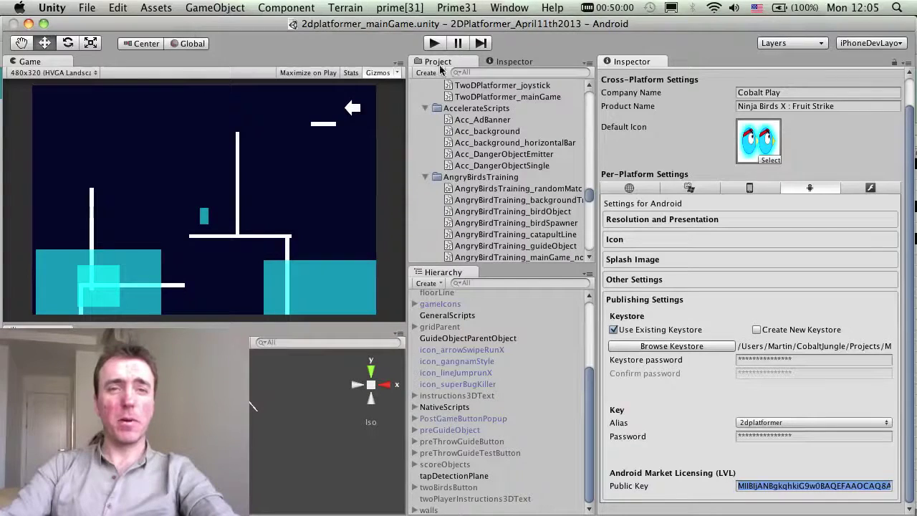
left_click(431, 44)
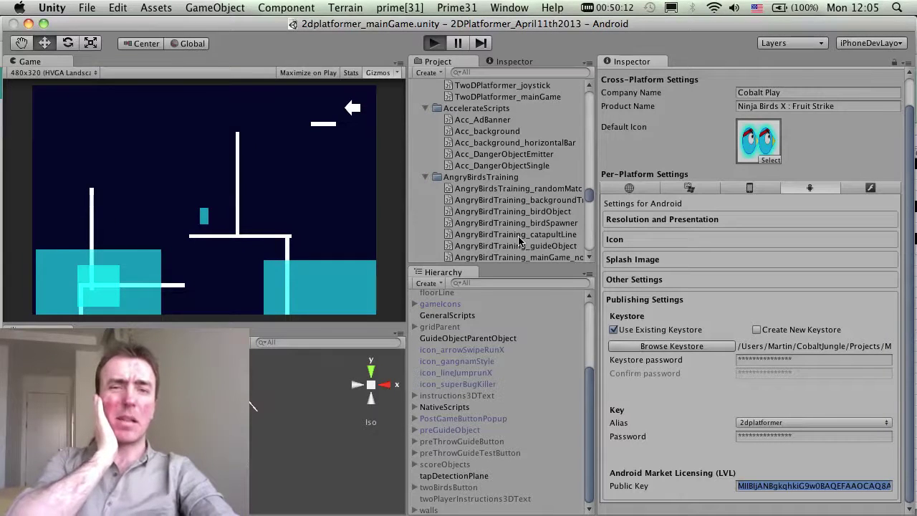
key("super+p")
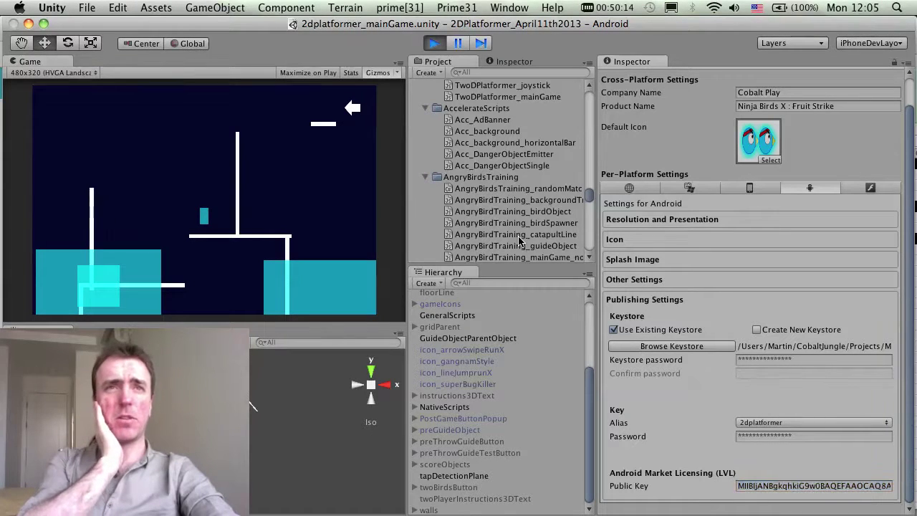